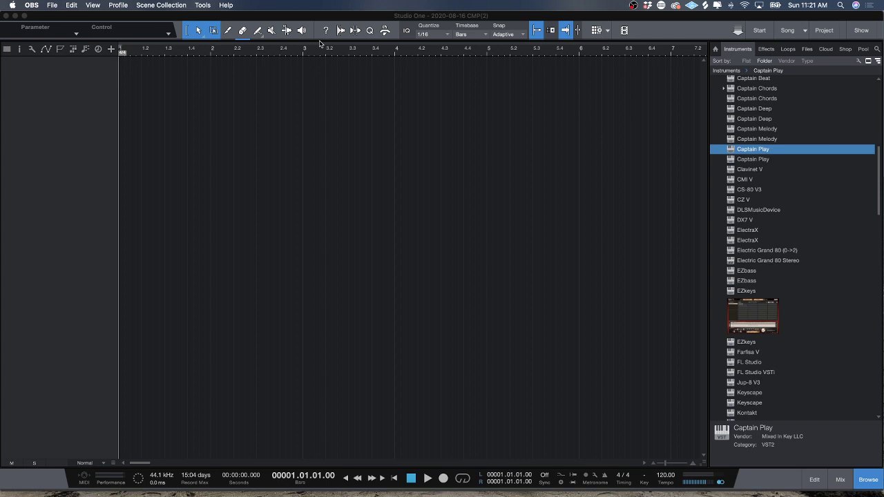
Step: Show the mixer console (F3), with only the Main and Listen Bus channels present
{"action": "right_click", "coordinate": [81, 83]}
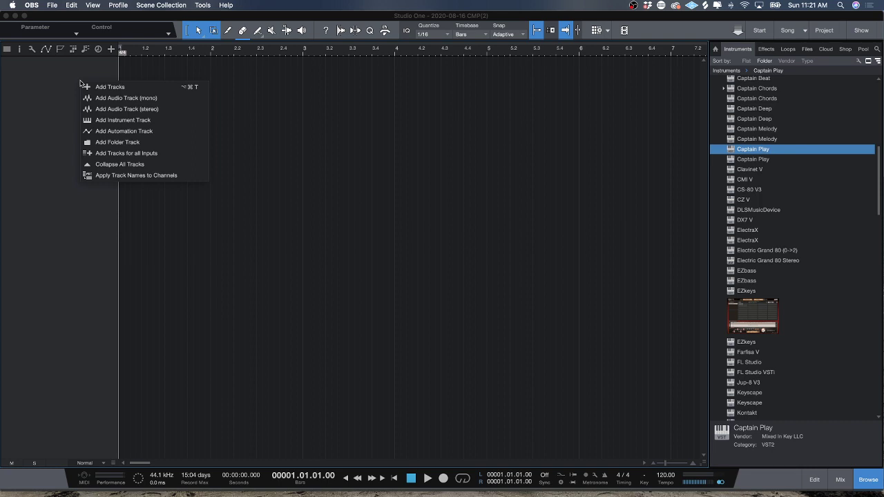
{"action": "left_click", "coordinate": [374, 307]}
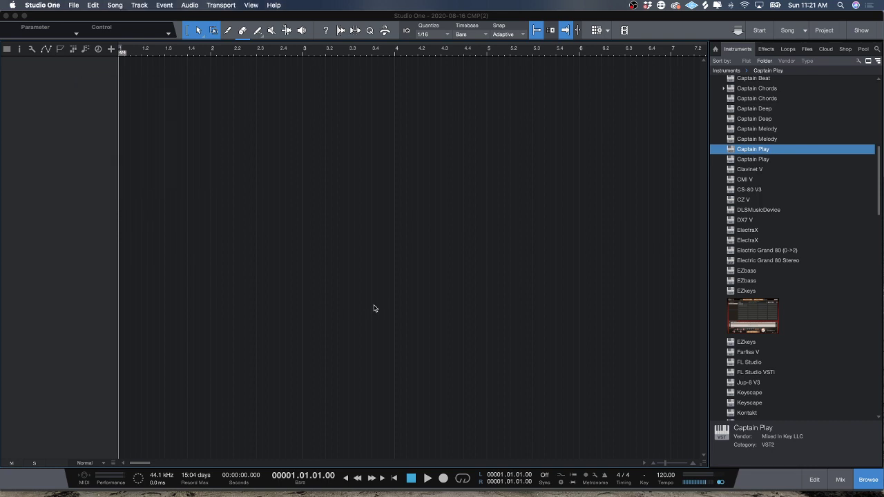
{"action": "key", "text": "F3"}
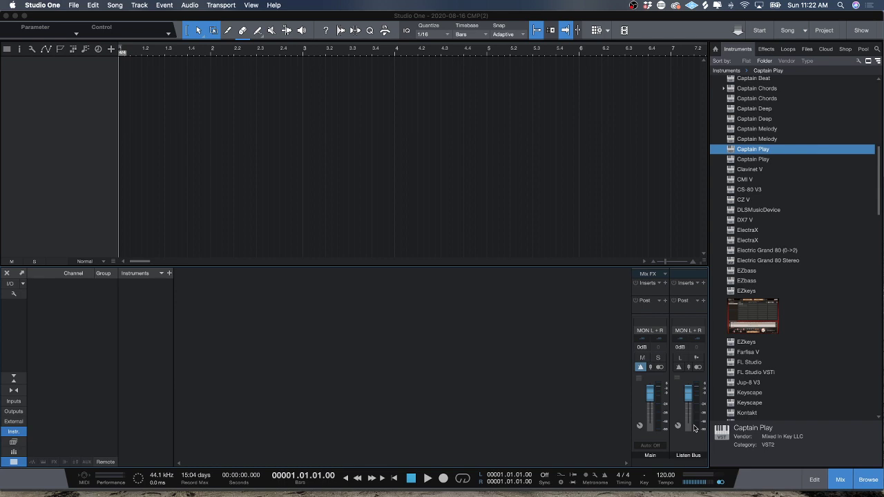
{"action": "left_click", "coordinate": [686, 330]}
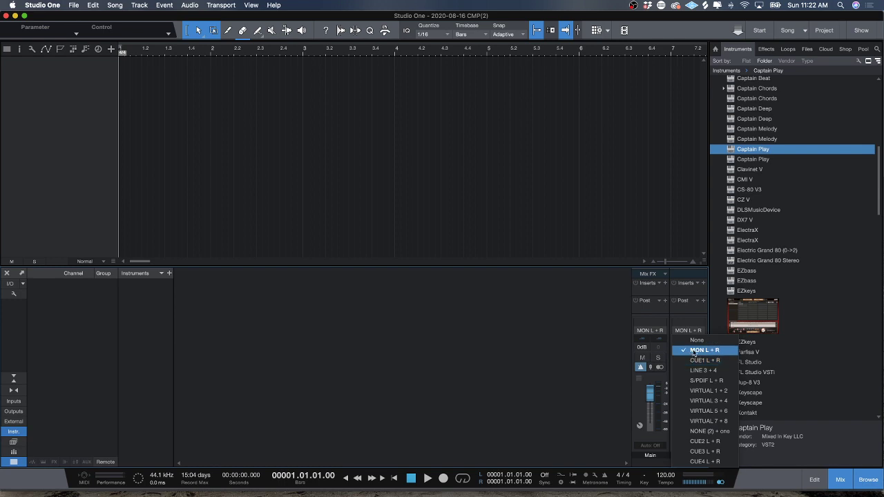
{"action": "left_click", "coordinate": [688, 351]}
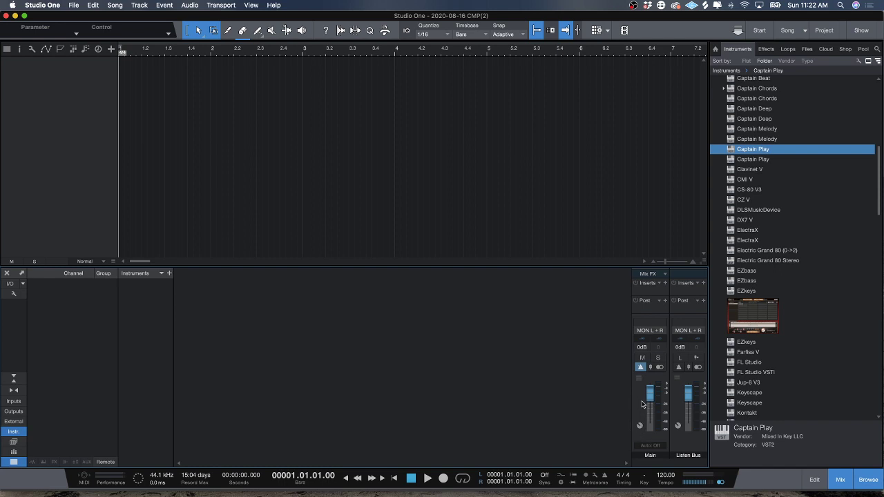
Step: Add a bus named Mixbus, left outputting to Main, and set the main output to -0.4 dB
{"action": "right_click", "coordinate": [597, 407]}
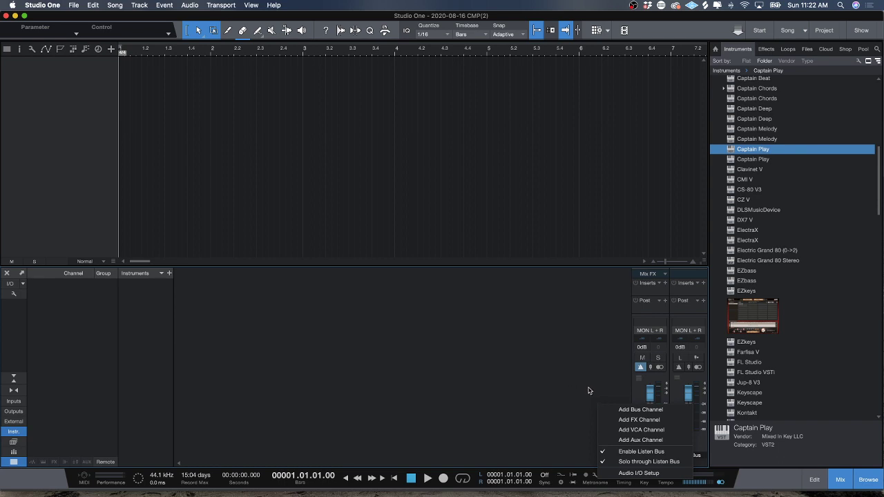
{"action": "left_click", "coordinate": [630, 410]}
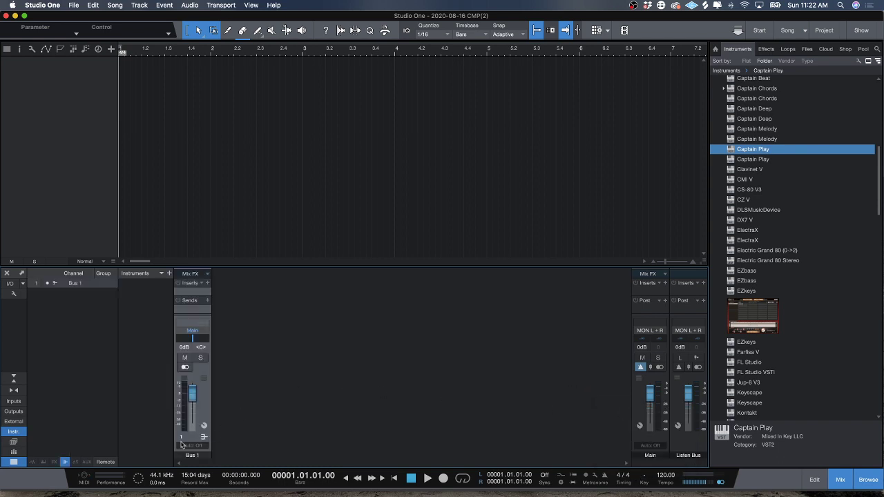
{"action": "double_click", "coordinate": [194, 456]}
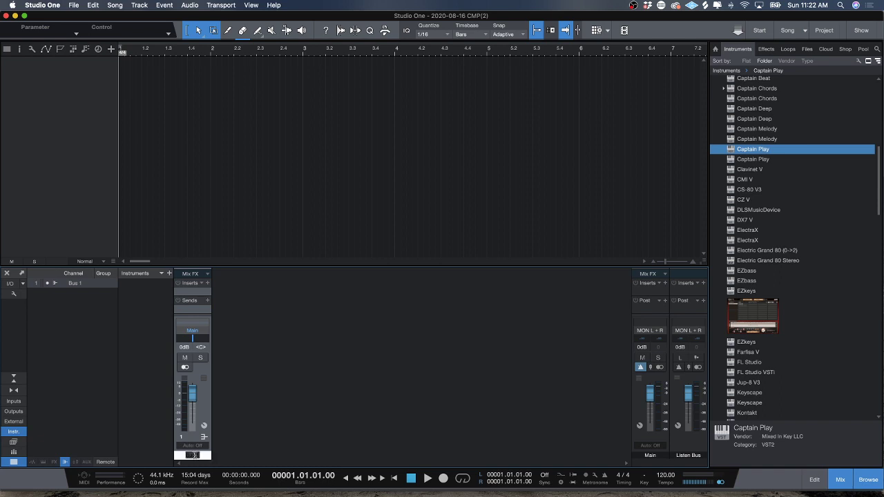
{"action": "type", "text": "Mixbus"}
{"action": "key", "text": "Return"}
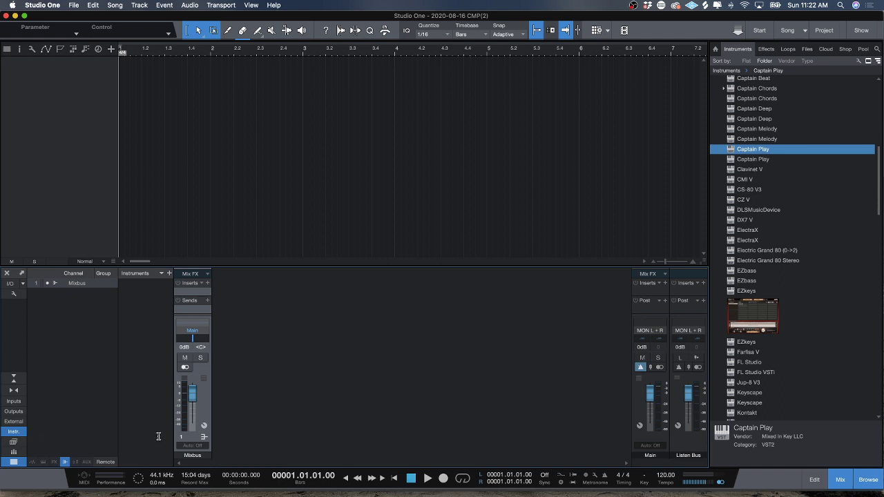
{"action": "left_click", "coordinate": [196, 331]}
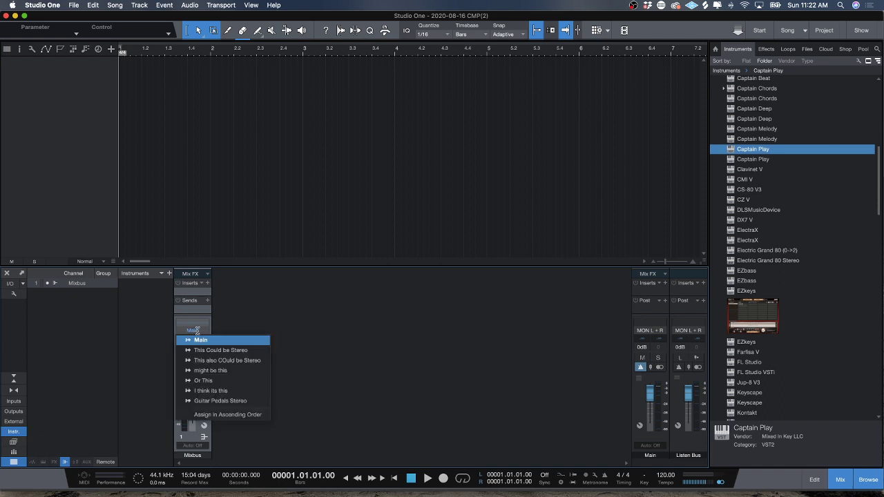
{"action": "left_click", "coordinate": [243, 331]}
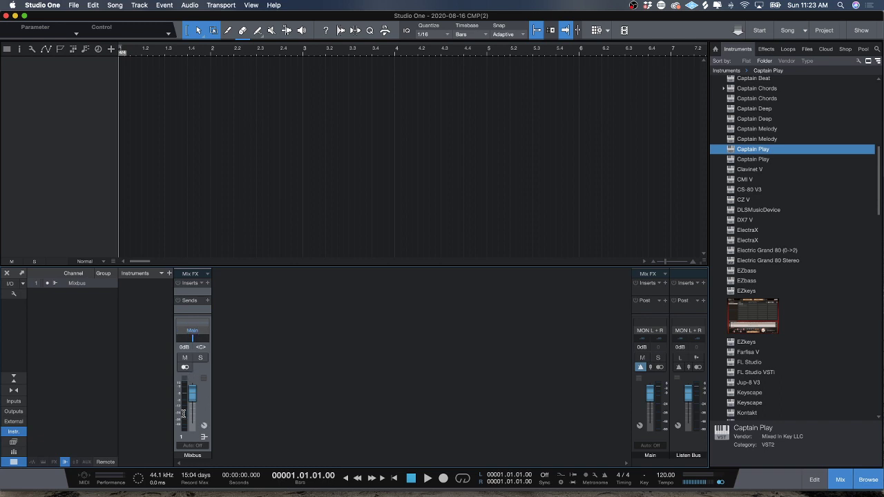
{"action": "left_click_drag", "start_coordinate": [651, 427], "coordinate": [651, 428]}
Step: Add a second bus channel and name it Drum
{"action": "right_click", "coordinate": [205, 409]}
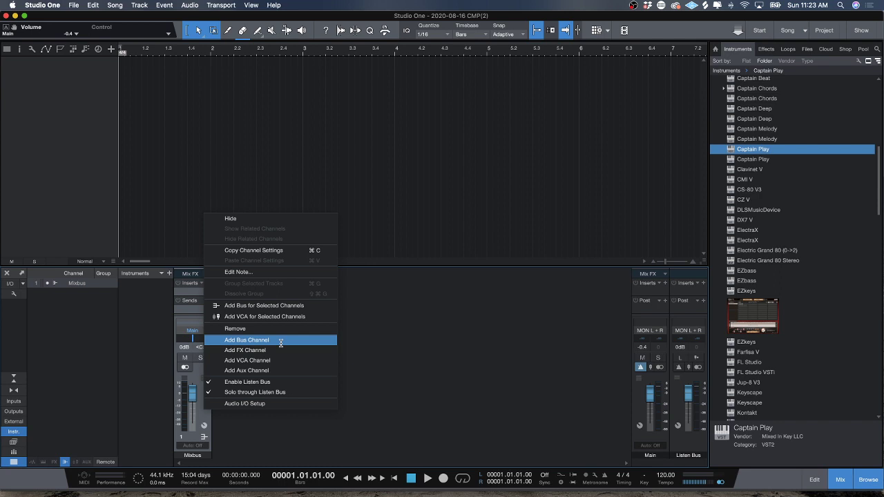
{"action": "left_click", "coordinate": [280, 340]}
{"action": "right_click", "coordinate": [241, 387]}
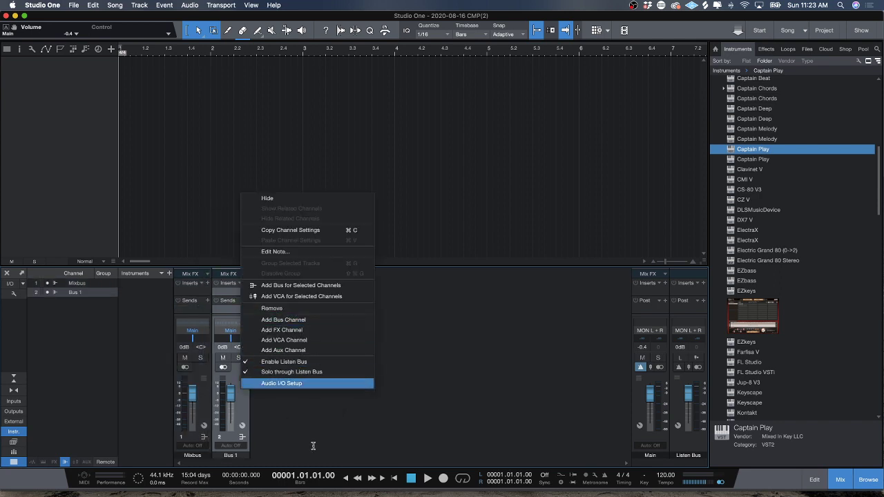
{"action": "left_click", "coordinate": [235, 455]}
{"action": "double_click", "coordinate": [235, 455]}
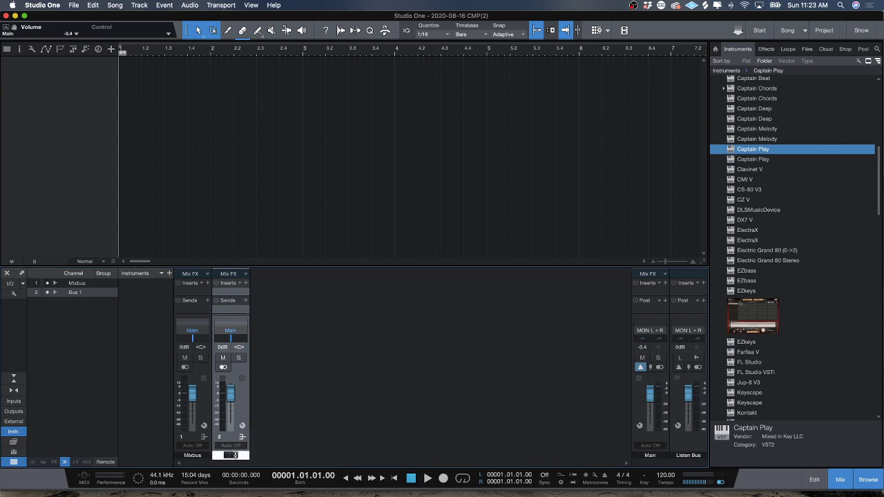
{"action": "type", "text": "Drum"}
{"action": "key", "text": "Return"}
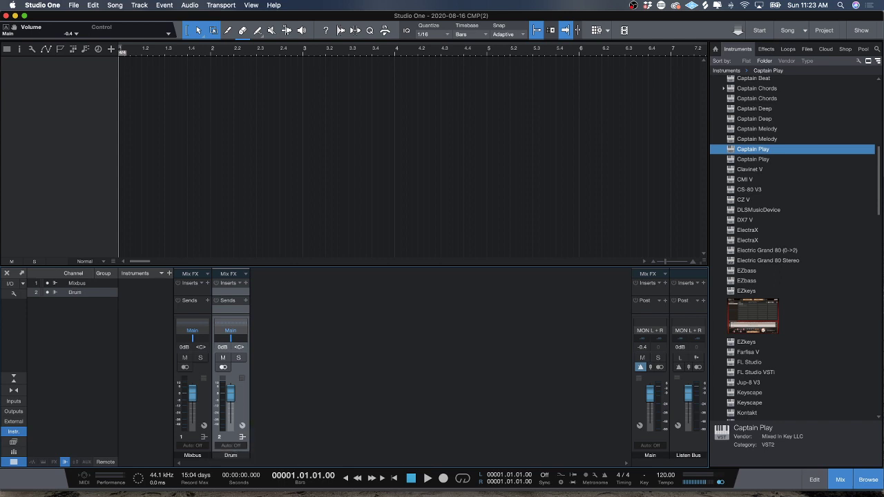
{"action": "left_click", "coordinate": [237, 332]}
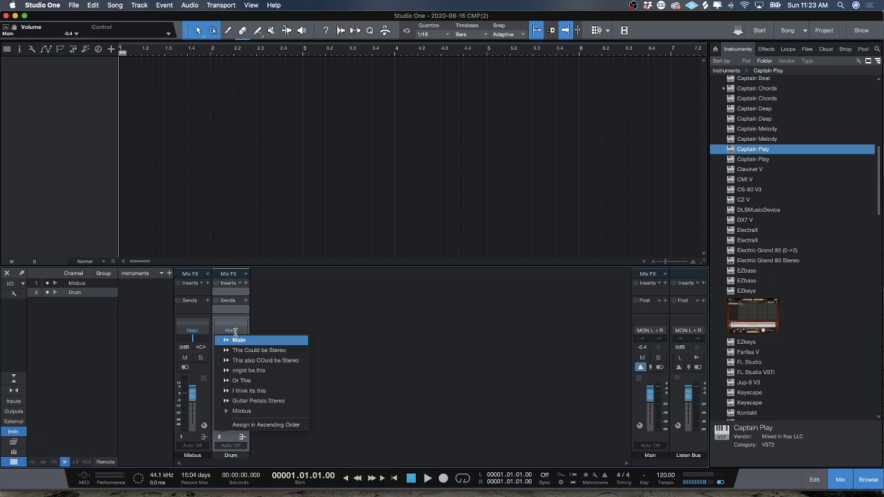
Step: Route Drum into Mixbus and add a Band bus also routed to Mixbus
{"action": "left_click", "coordinate": [251, 411]}
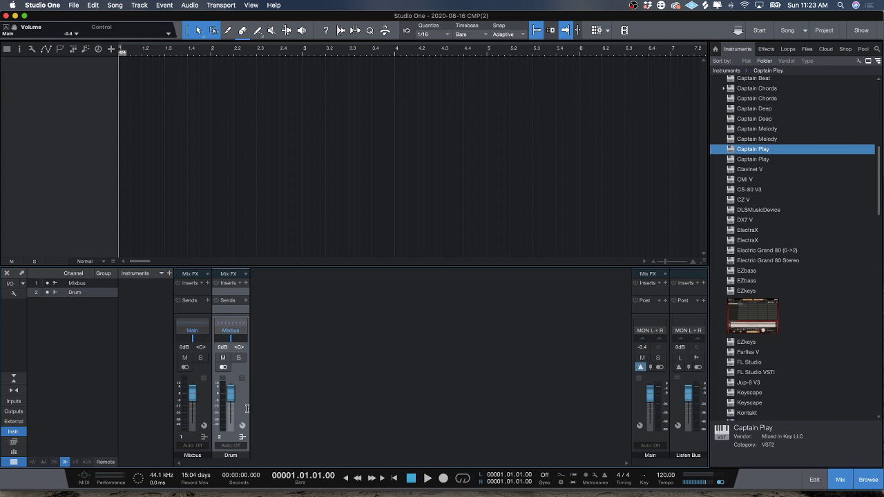
{"action": "right_click", "coordinate": [260, 406]}
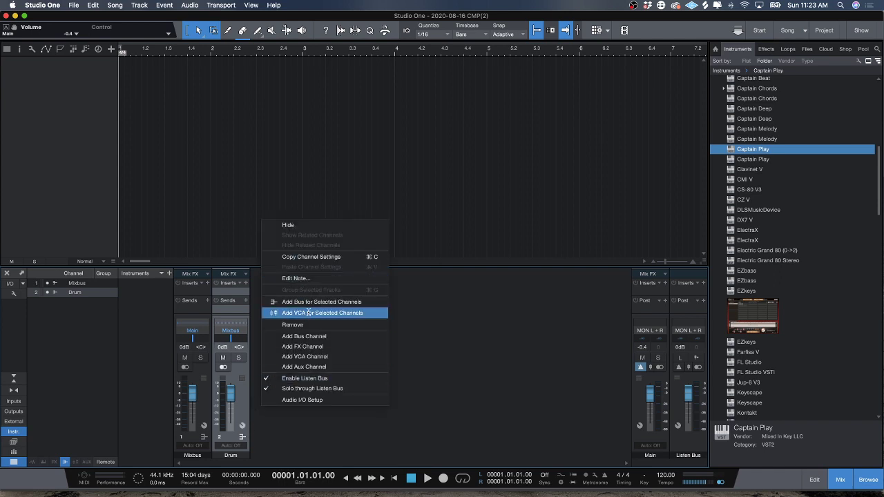
{"action": "left_click", "coordinate": [302, 337]}
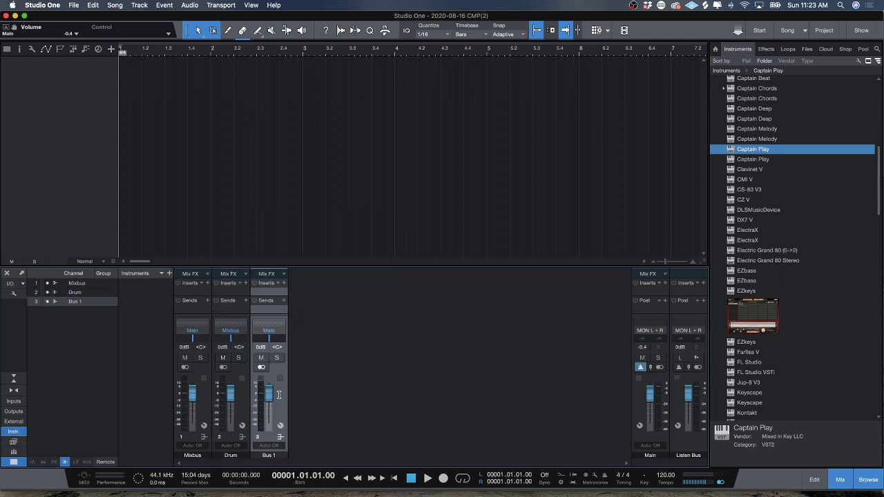
{"action": "double_click", "coordinate": [272, 456]}
{"action": "type", "text": "BAn"}
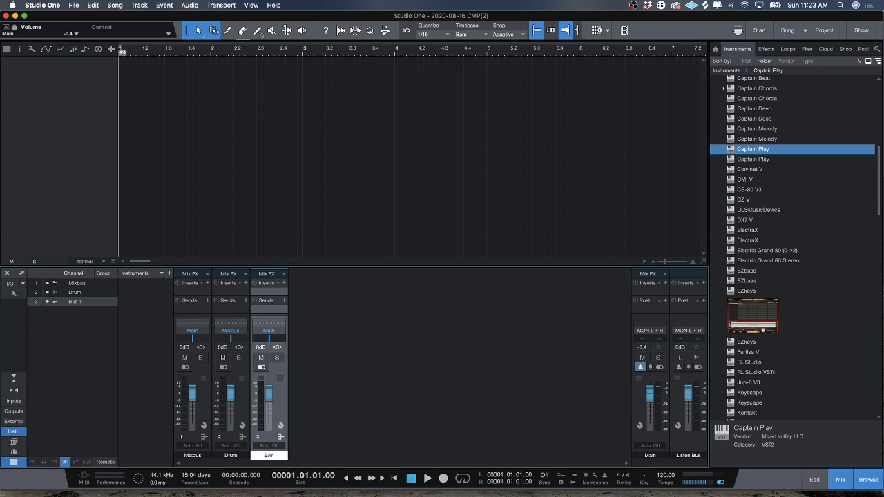
{"action": "key", "text": "BackSpace"}
{"action": "key", "text": "BackSpace"}
{"action": "key", "text": "Return"}
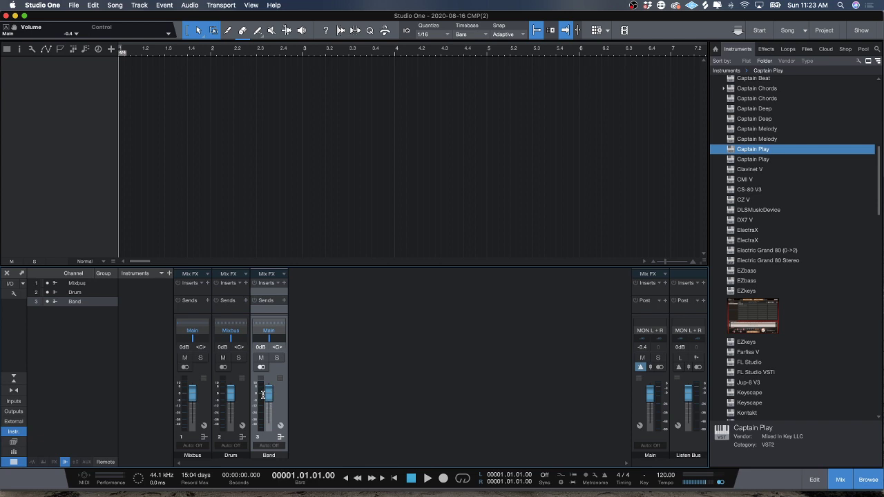
{"action": "left_click", "coordinate": [277, 331]}
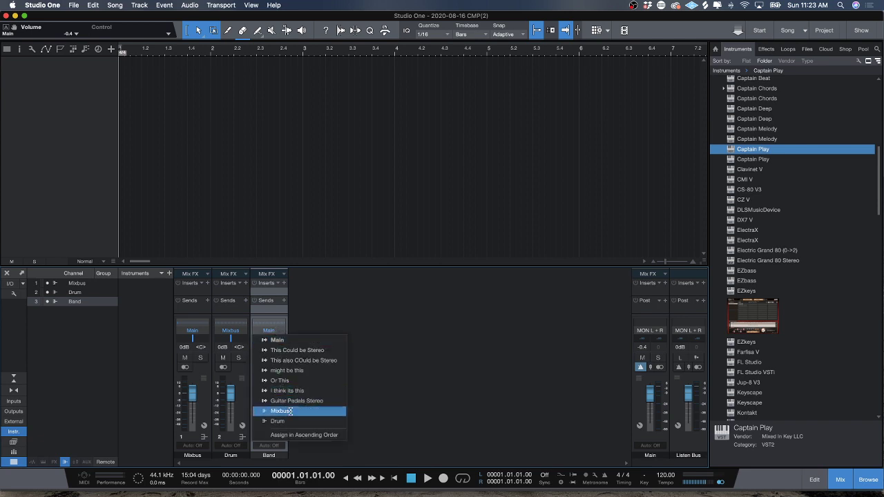
{"action": "left_click", "coordinate": [294, 412]}
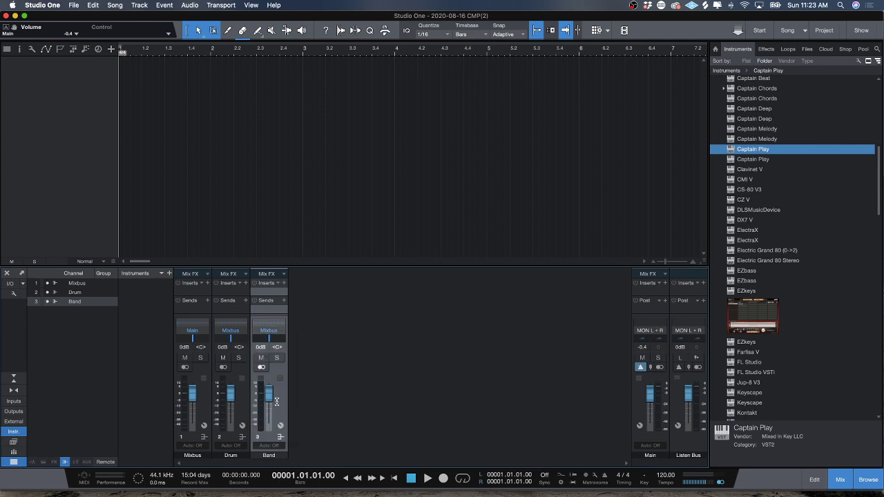
Step: Create a Filter bus fed by Band and a Filterbypass bus fed by Filter
{"action": "right_click", "coordinate": [282, 414]}
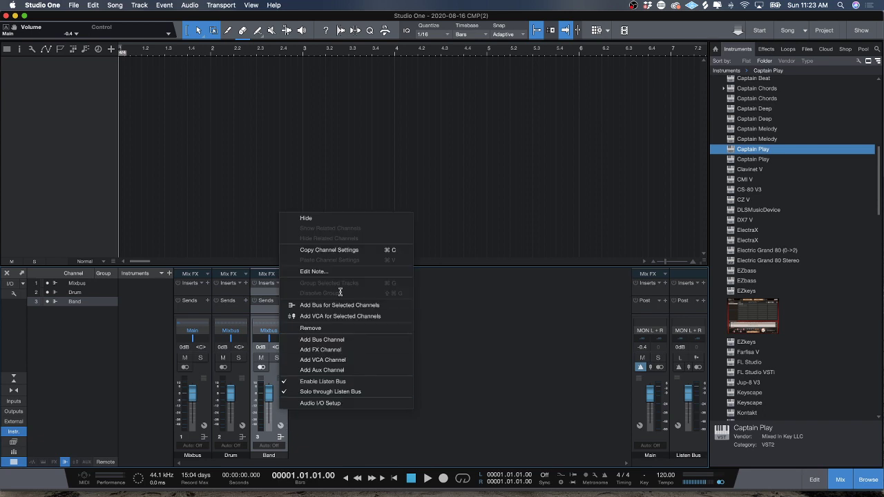
{"action": "left_click", "coordinate": [357, 305]}
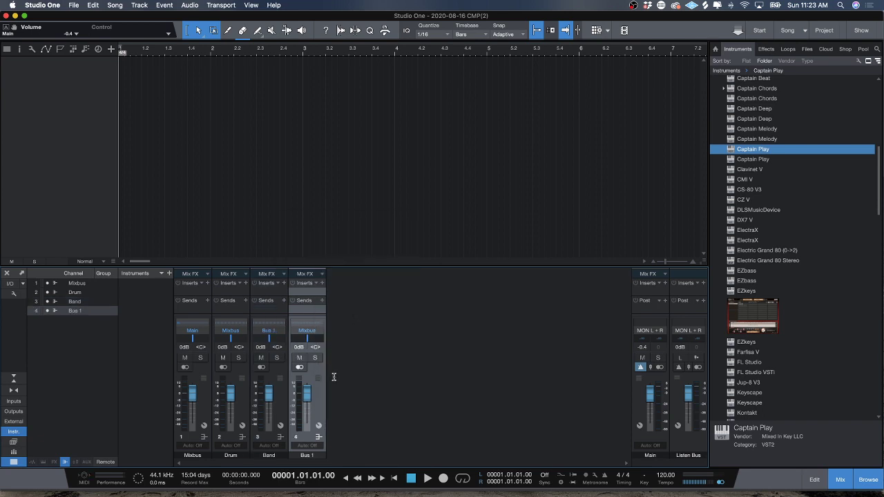
{"action": "double_click", "coordinate": [309, 456]}
{"action": "type", "text": "Filter"}
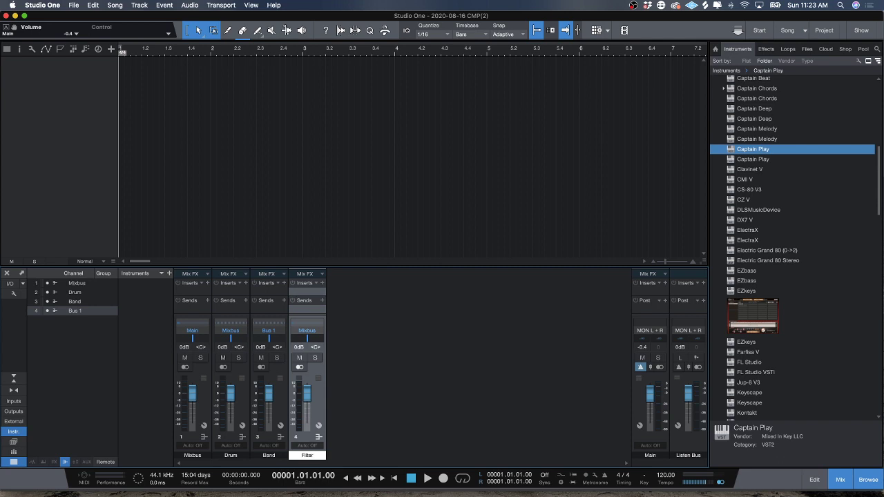
{"action": "key", "text": "Return"}
{"action": "right_click", "coordinate": [321, 401]}
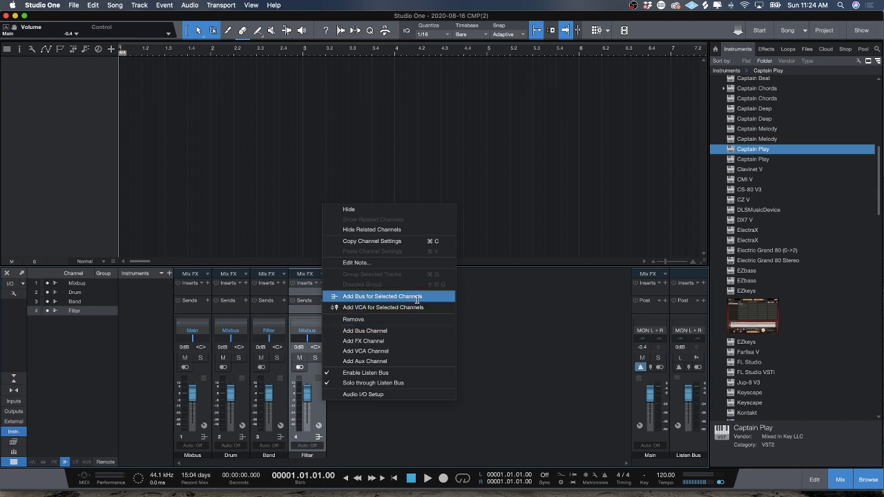
{"action": "left_click", "coordinate": [408, 329]}
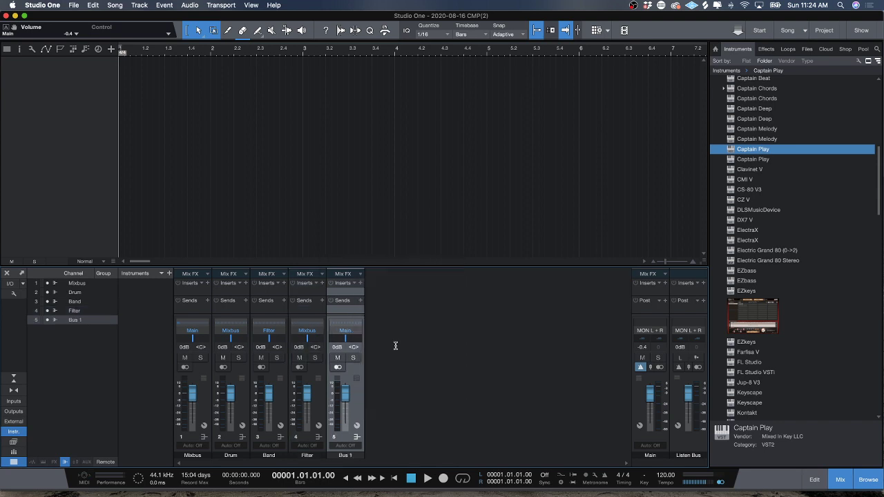
{"action": "double_click", "coordinate": [349, 455]}
{"action": "type", "text": "Fil"}
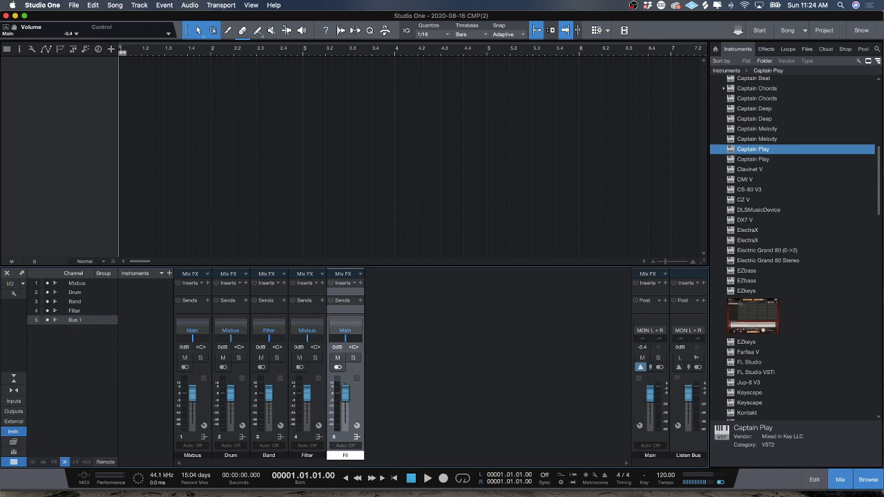
{"action": "type", "text": "terbypass"}
{"action": "key", "text": "Return"}
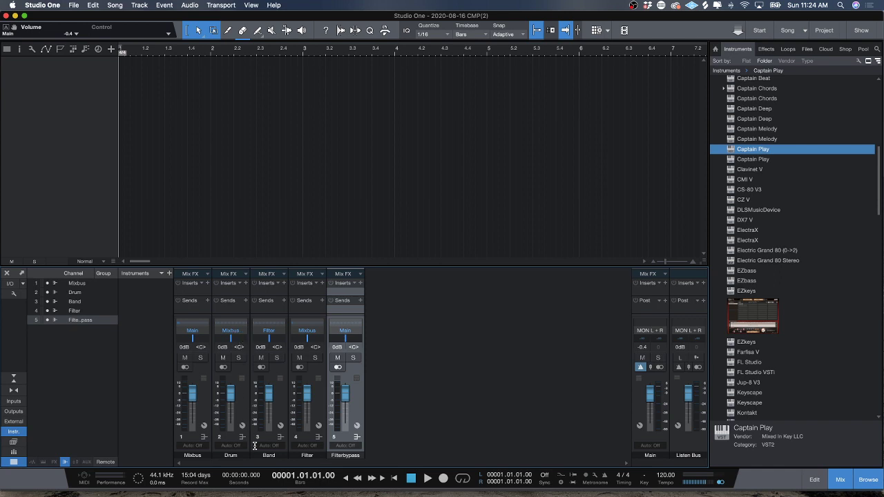
Step: Route Drum and Band outputs to Filter and Filterbypass output to Mixbus
{"action": "left_click", "coordinate": [242, 412]}
{"action": "left_click", "coordinate": [280, 415], "text": "shift"}
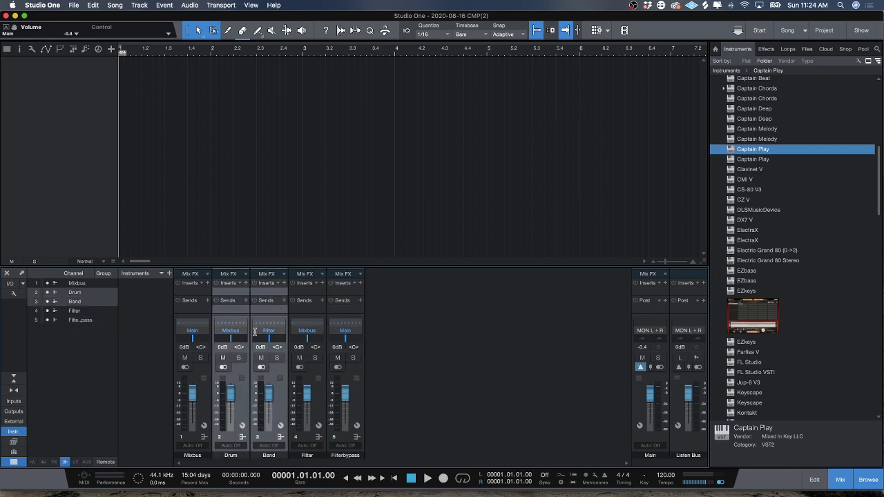
{"action": "left_click", "coordinate": [242, 330]}
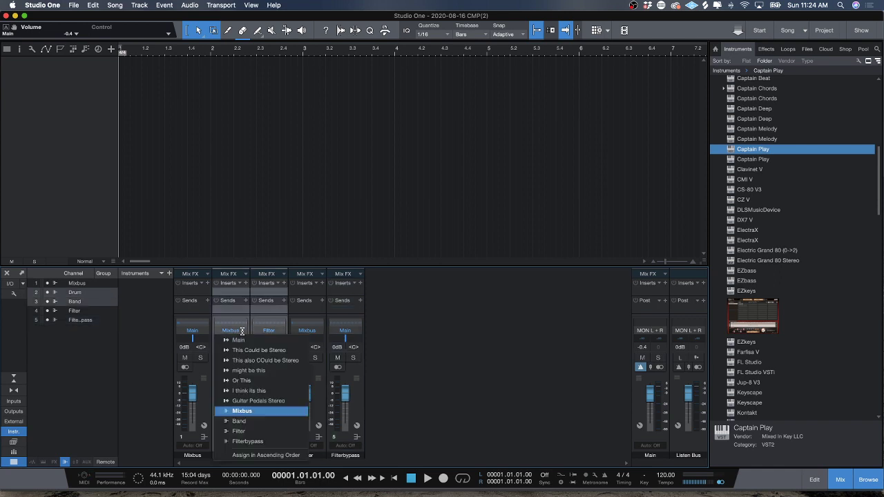
{"action": "left_click", "coordinate": [262, 431]}
{"action": "left_click", "coordinate": [316, 331]}
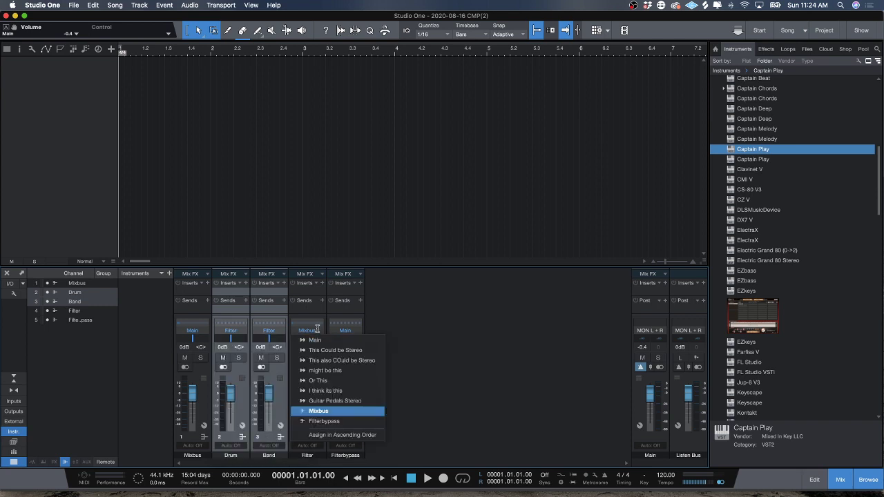
{"action": "left_click", "coordinate": [332, 419]}
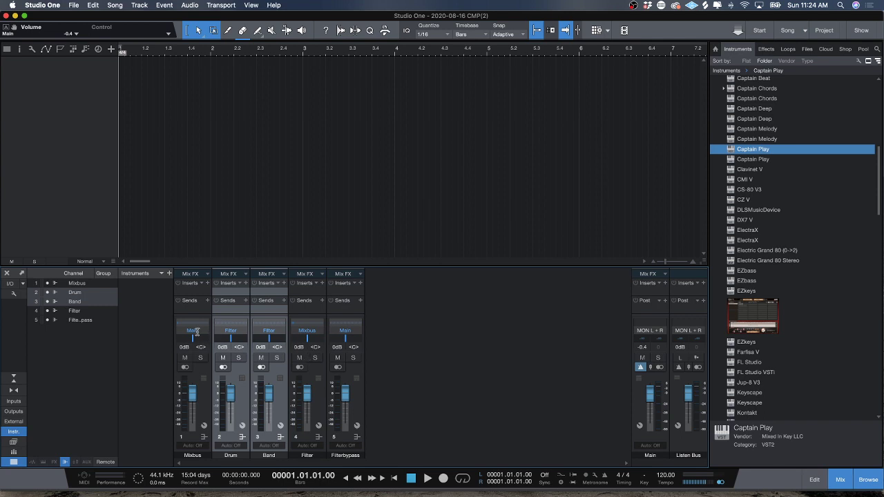
{"action": "left_click", "coordinate": [355, 330]}
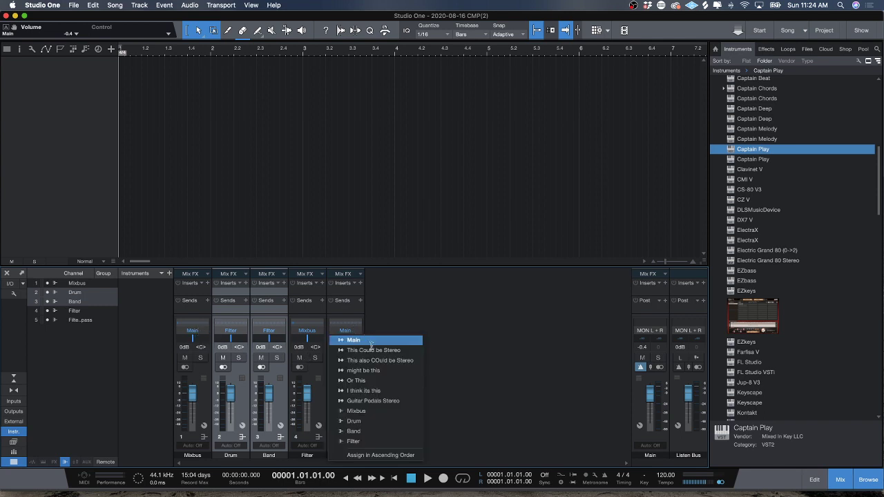
{"action": "left_click", "coordinate": [357, 411]}
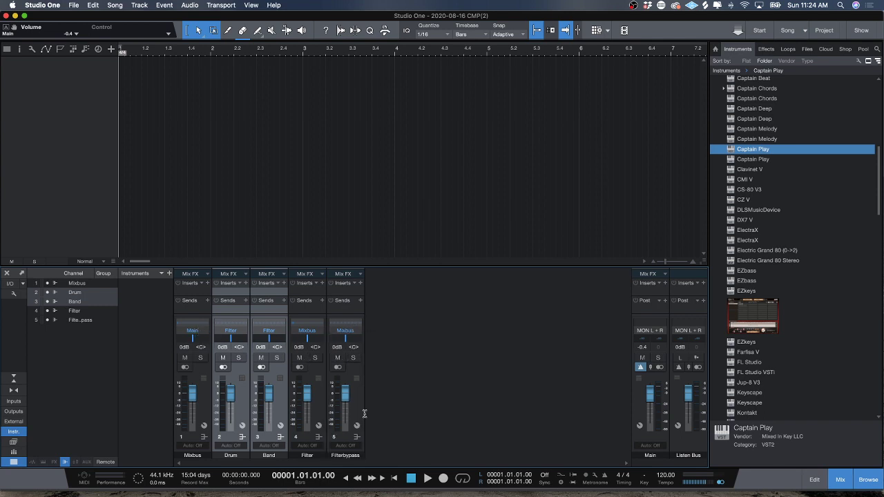
Step: Move Mixbus to the end coloured pink, and colour Drum through Filterbypass white
{"action": "left_click", "coordinate": [198, 408]}
{"action": "left_click_drag", "start_coordinate": [199, 408], "coordinate": [385, 426]}
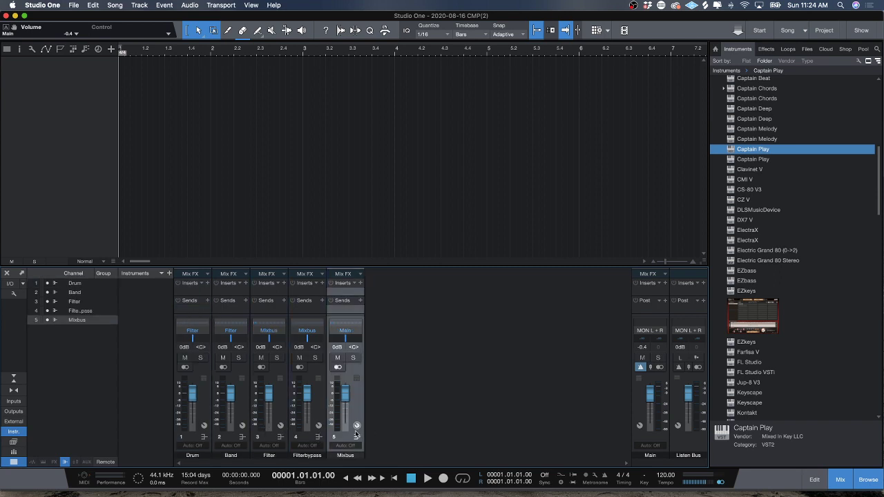
{"action": "left_click", "coordinate": [361, 457]}
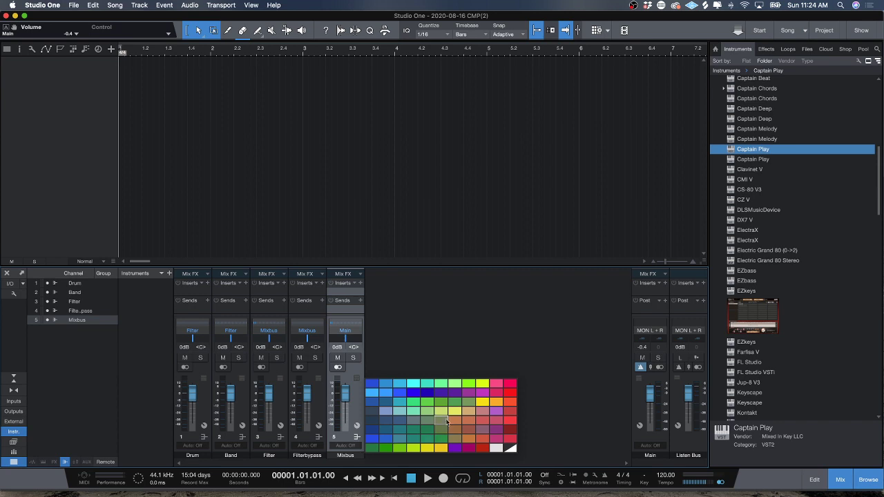
{"action": "left_click", "coordinate": [502, 384]}
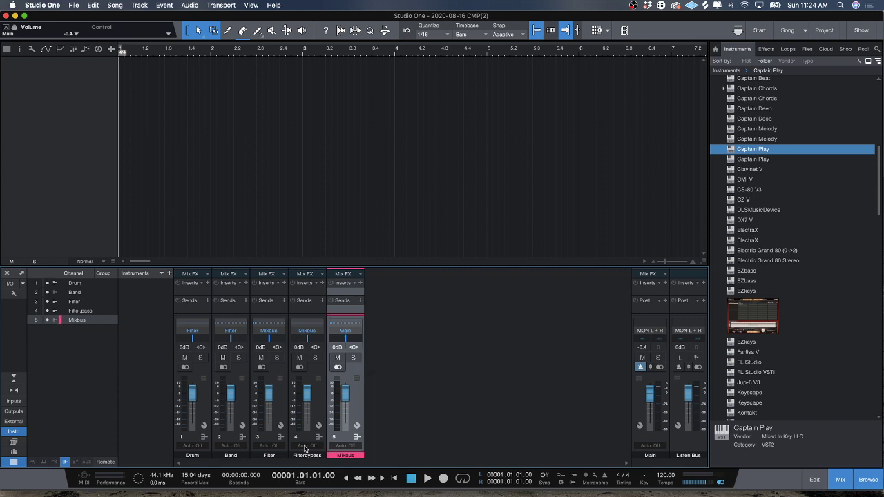
{"action": "left_click", "coordinate": [207, 414]}
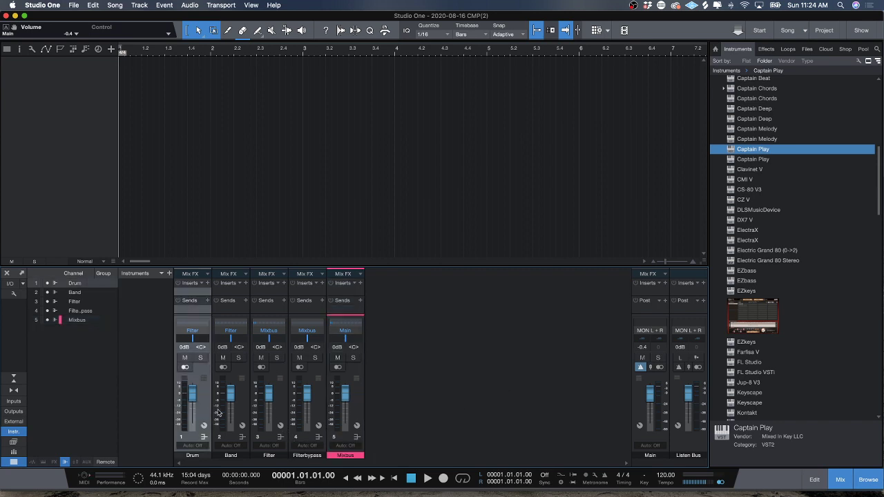
{"action": "left_click", "coordinate": [311, 416], "text": "shift"}
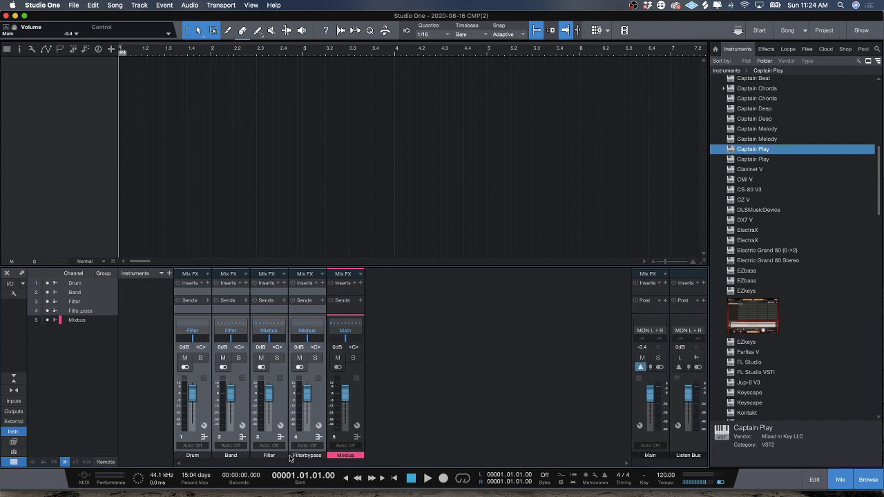
{"action": "left_click", "coordinate": [290, 454]}
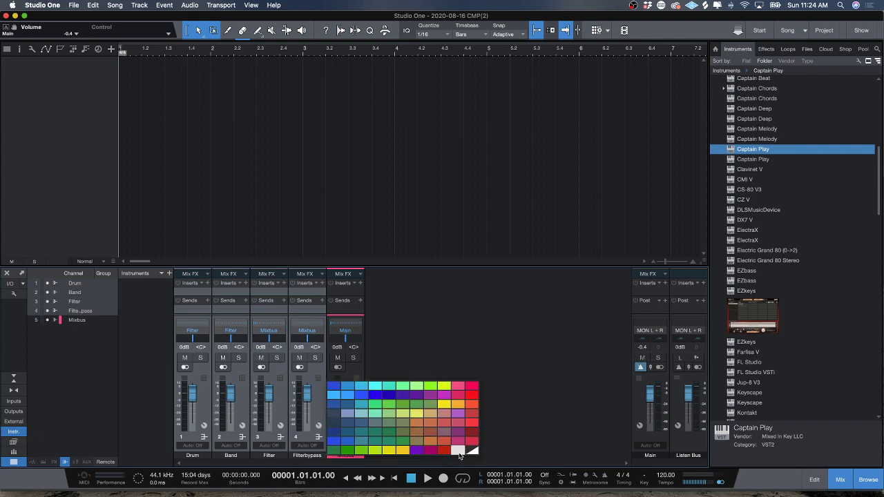
{"action": "left_click", "coordinate": [459, 452]}
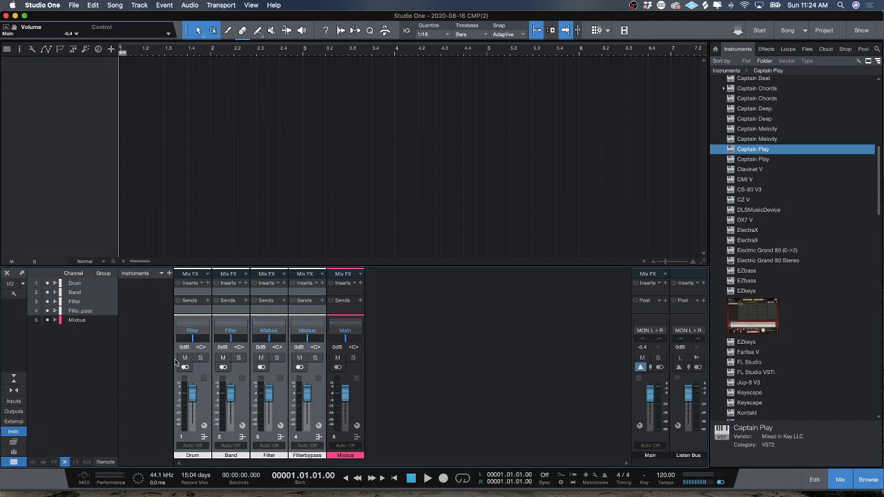
{"action": "left_click", "coordinate": [203, 426]}
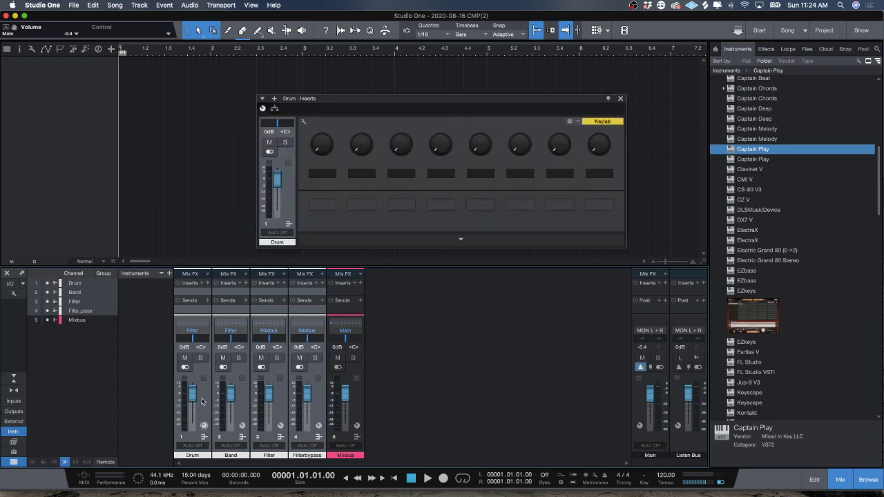
{"action": "left_click", "coordinate": [200, 357]}
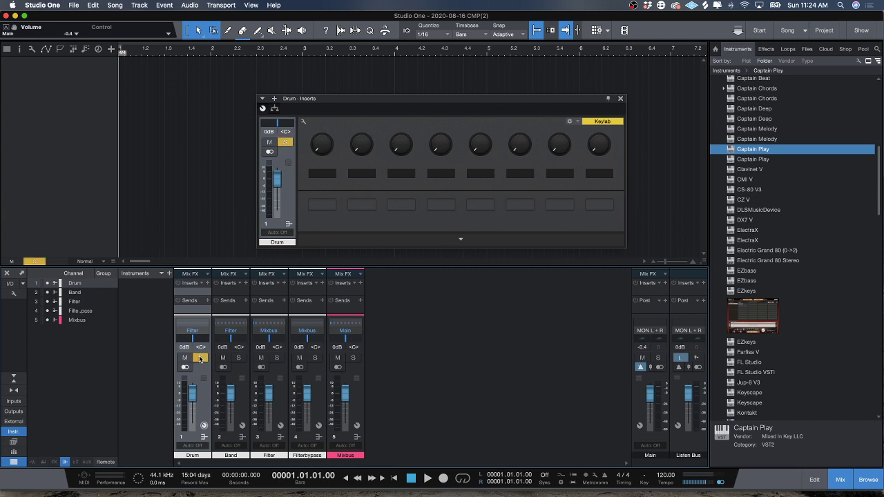
{"action": "left_click", "coordinate": [200, 358]}
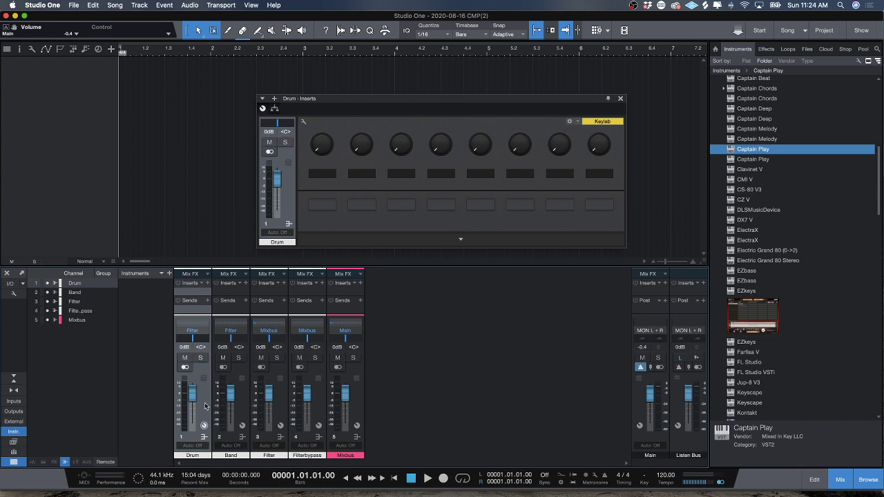
{"action": "left_click", "coordinate": [243, 401]}
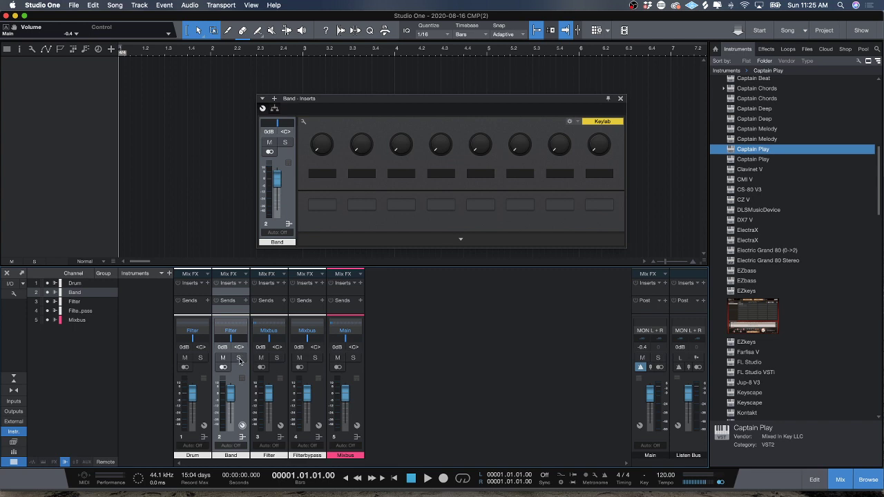
{"action": "left_click", "coordinate": [238, 358]}
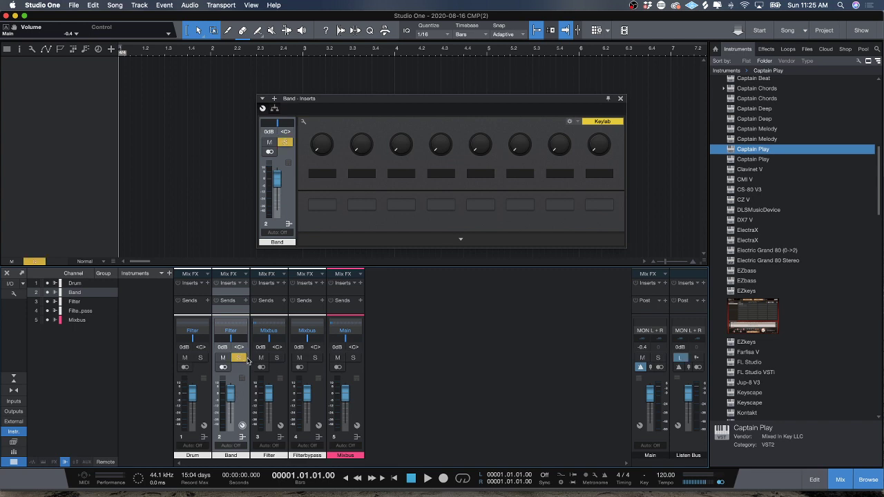
{"action": "left_click", "coordinate": [201, 358]}
{"action": "left_click", "coordinate": [202, 358], "text": "super"}
{"action": "left_click", "coordinate": [202, 358]}
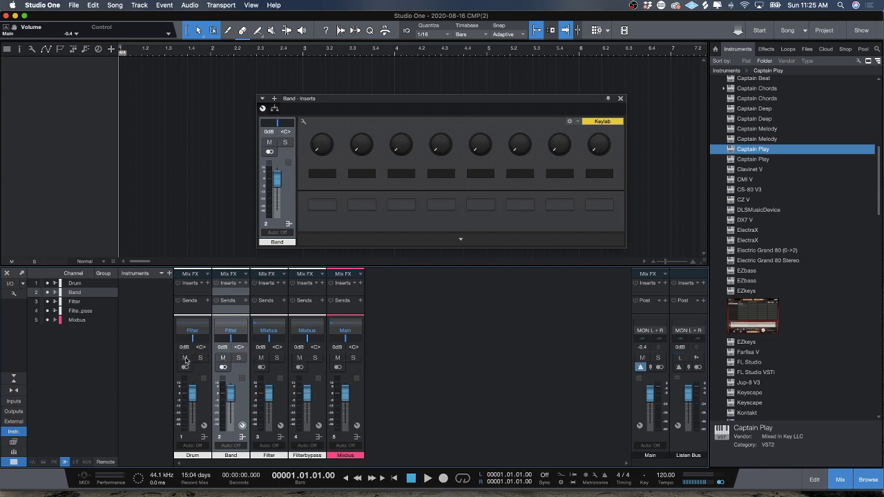
{"action": "left_click", "coordinate": [276, 358]}
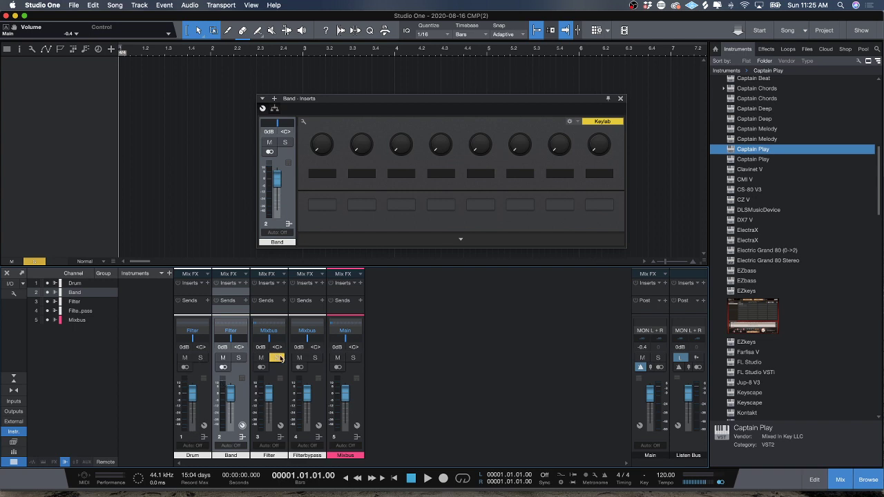
{"action": "left_click", "coordinate": [279, 358]}
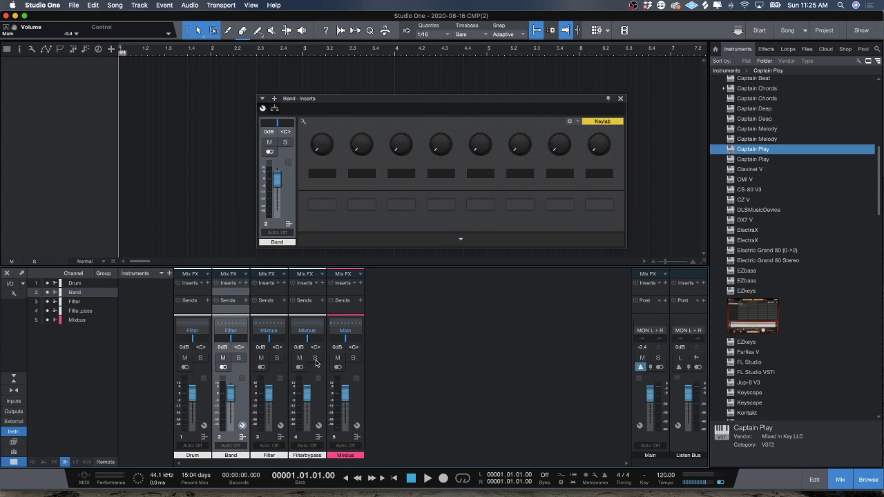
{"action": "left_click", "coordinate": [316, 359]}
{"action": "left_click", "coordinate": [316, 359]}
{"action": "left_click", "coordinate": [620, 100]}
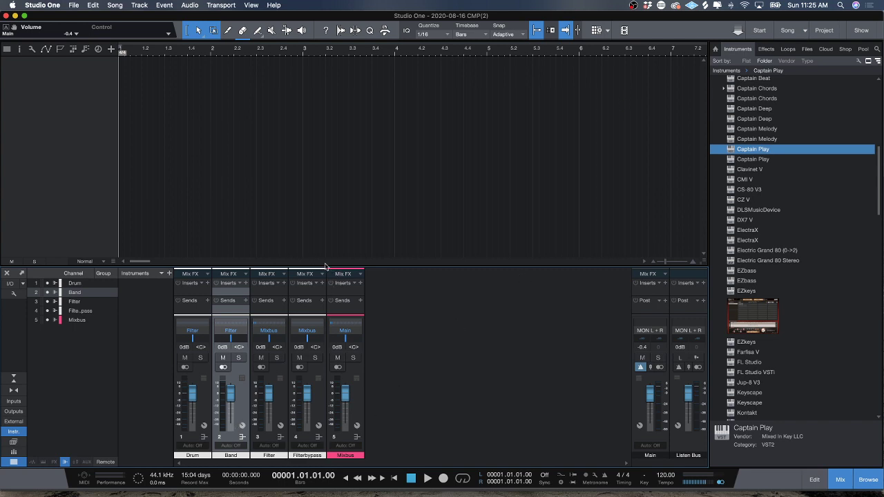
Step: Raise the arrange/mixer divider so each channel shows a larger inserts and sends area
{"action": "left_click_drag", "start_coordinate": [311, 263], "coordinate": [326, 210]}
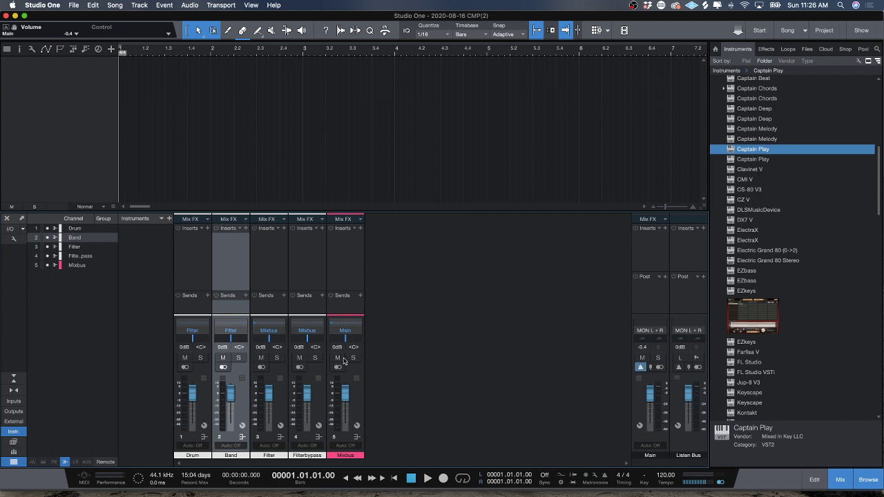
Step: Add five FX channels, FX 1 through FX 5, ahead of the existing buses
{"action": "right_click", "coordinate": [418, 395]}
{"action": "left_click", "coordinate": [465, 335]}
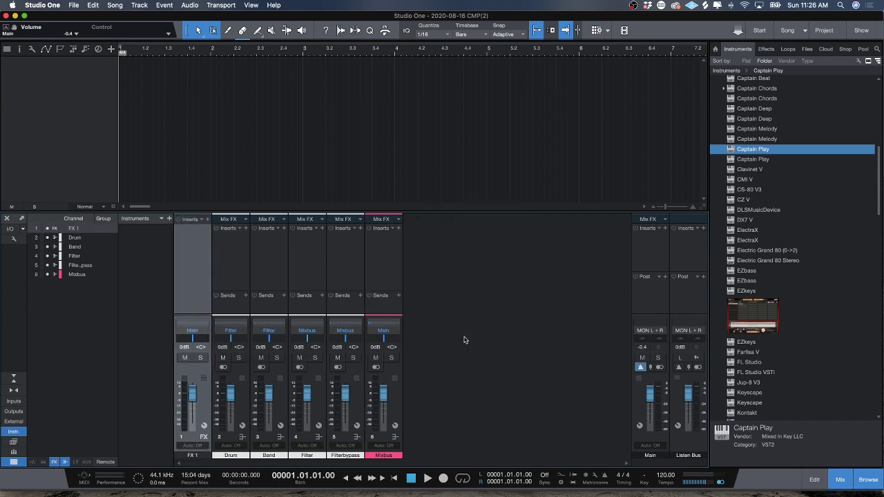
{"action": "right_click", "coordinate": [492, 393]}
{"action": "left_click", "coordinate": [527, 338]}
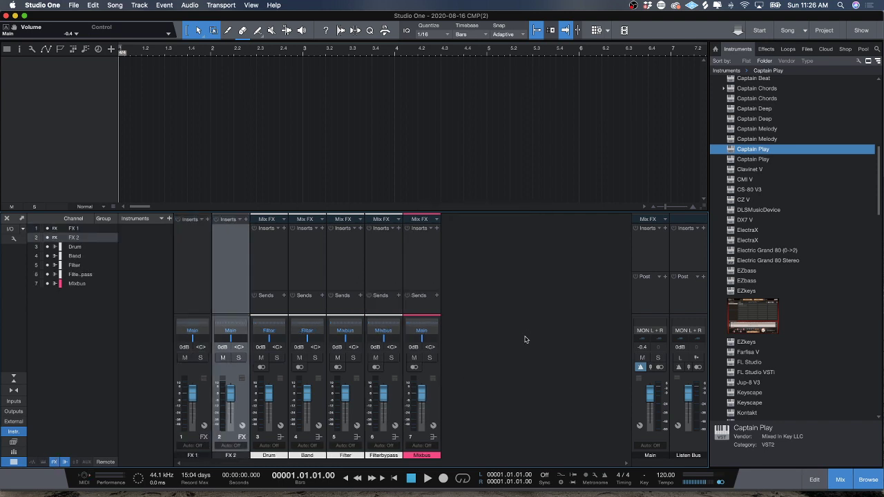
{"action": "right_click", "coordinate": [516, 346]}
{"action": "left_click", "coordinate": [549, 285]}
{"action": "right_click", "coordinate": [530, 327]}
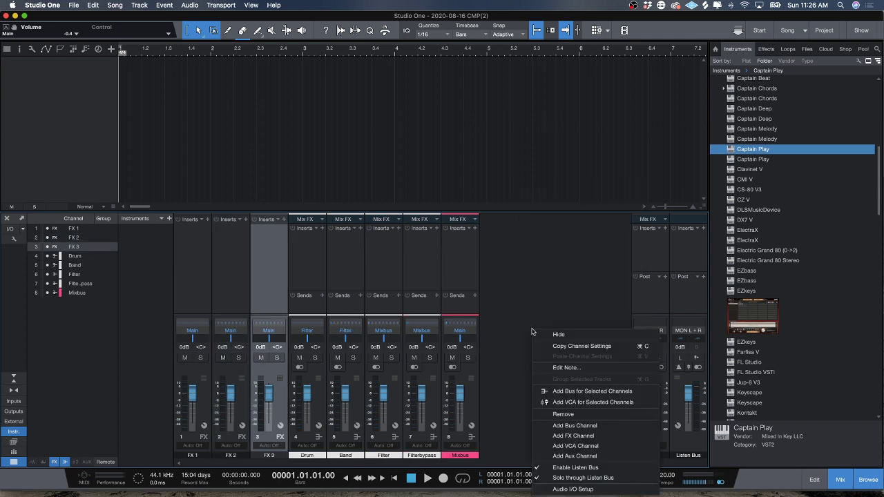
{"action": "right_click", "coordinate": [521, 346]}
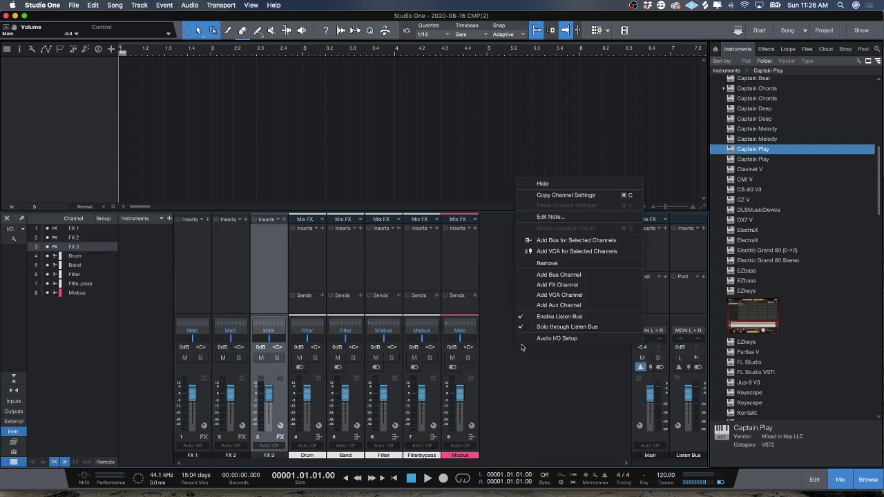
{"action": "left_click", "coordinate": [571, 285]}
{"action": "right_click", "coordinate": [572, 341]}
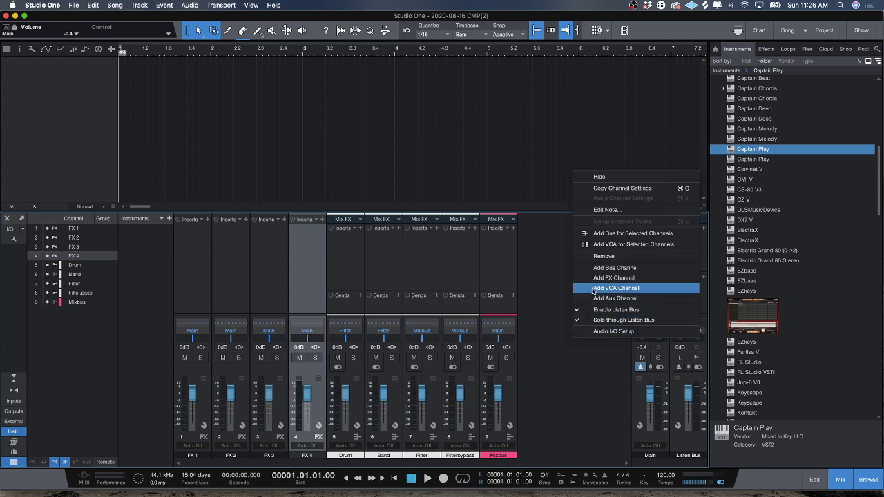
{"action": "left_click", "coordinate": [597, 285]}
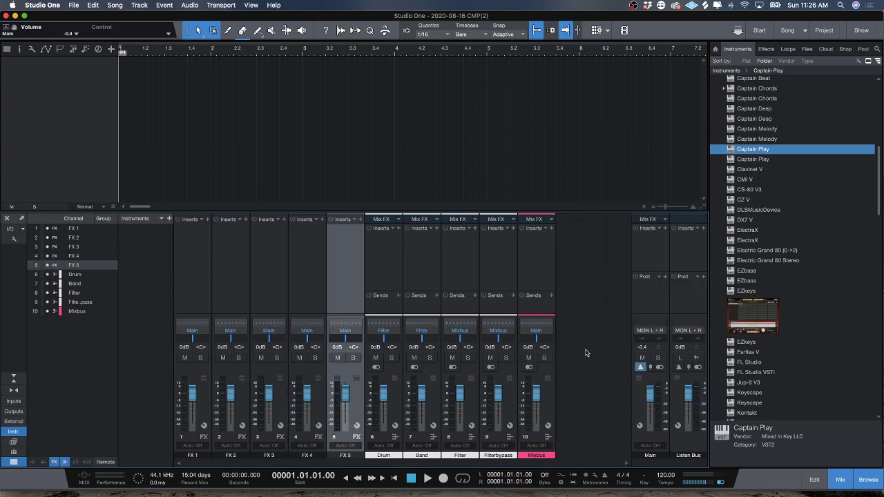
Step: Rename FX 1, FX 2 and FX 3 to Hall, Plate and Spring
{"action": "double_click", "coordinate": [194, 455]}
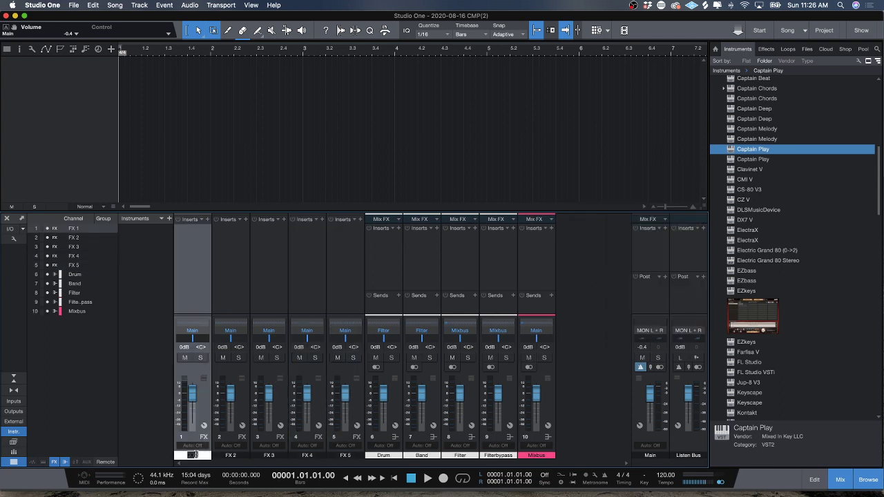
{"action": "type", "text": "Hall"}
{"action": "key", "text": "Return"}
{"action": "double_click", "coordinate": [232, 455]}
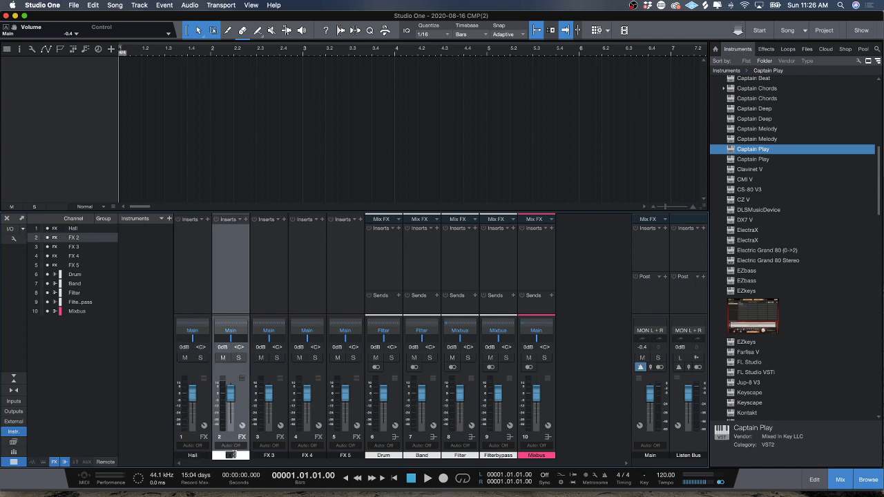
{"action": "type", "text": "Plate"}
{"action": "key", "text": "Return"}
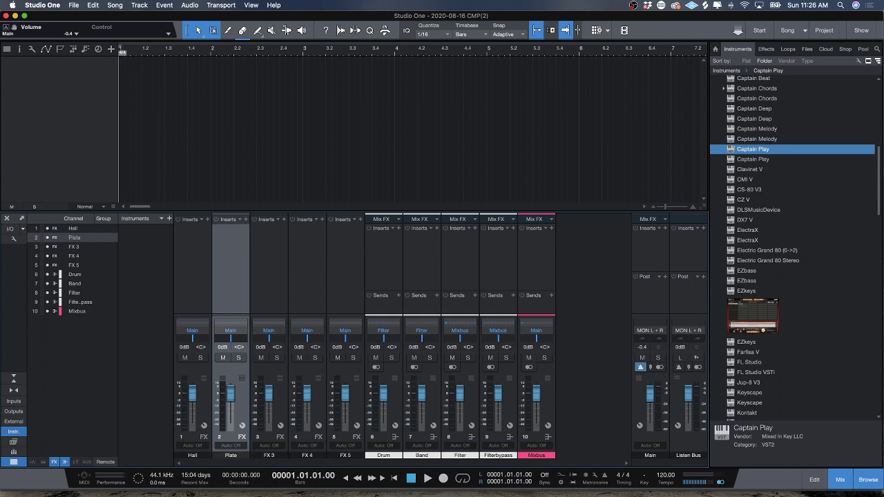
{"action": "double_click", "coordinate": [268, 454]}
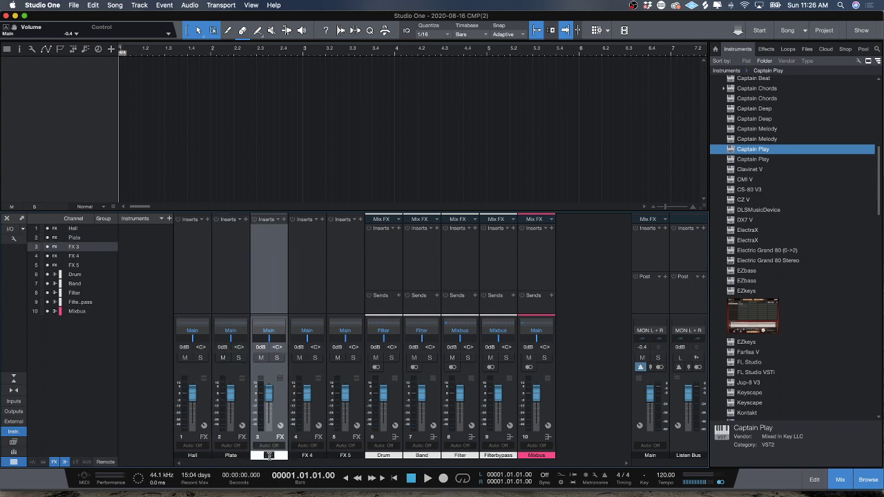
{"action": "type", "text": "Spring"}
{"action": "key", "text": "Return"}
Step: Rename FX 4 and FX 5 to Echo and Fast
{"action": "double_click", "coordinate": [308, 455]}
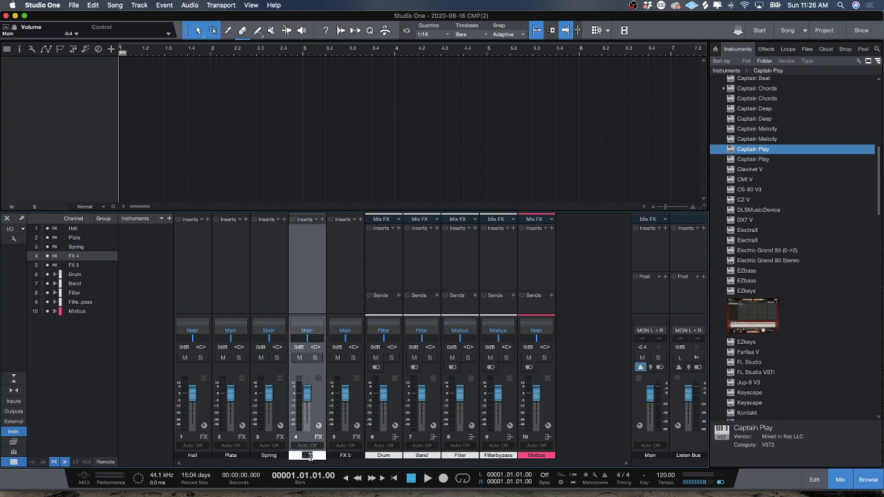
{"action": "type", "text": "Echo"}
{"action": "key", "text": "Return"}
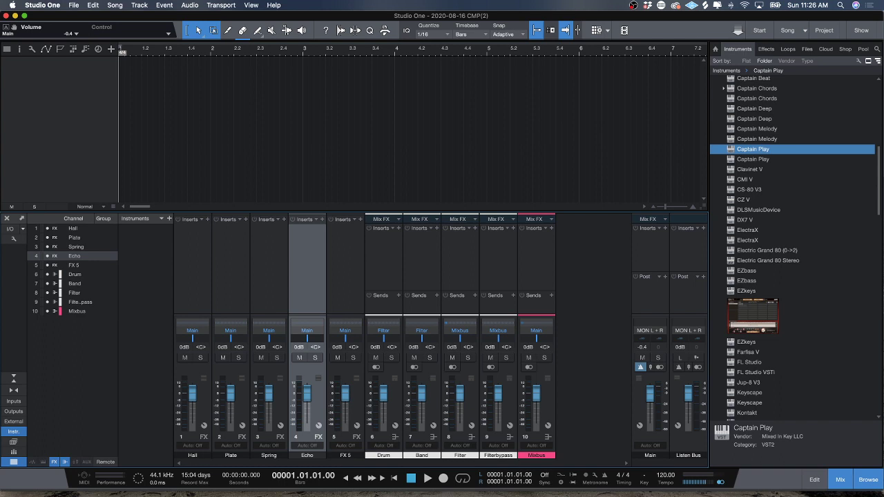
{"action": "left_click", "coordinate": [339, 456]}
{"action": "double_click", "coordinate": [344, 456]}
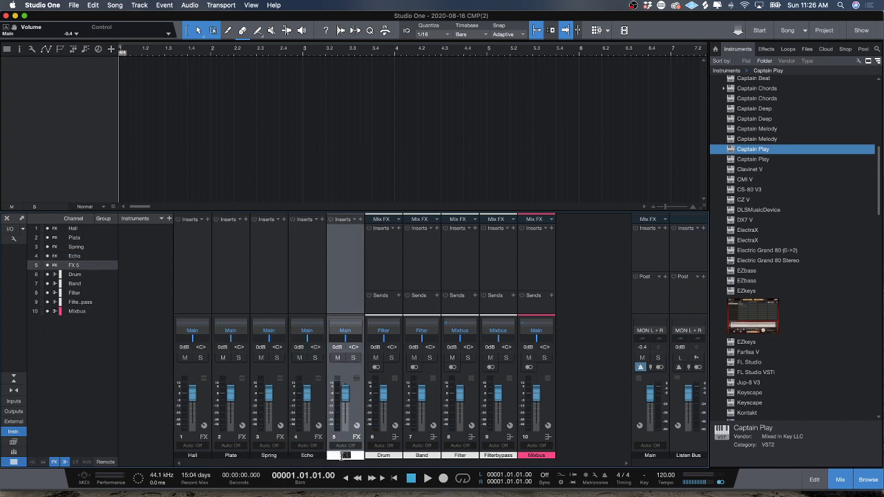
{"action": "type", "text": "1ast"}
{"action": "key", "text": "Return"}
{"action": "left_click", "coordinate": [208, 413]}
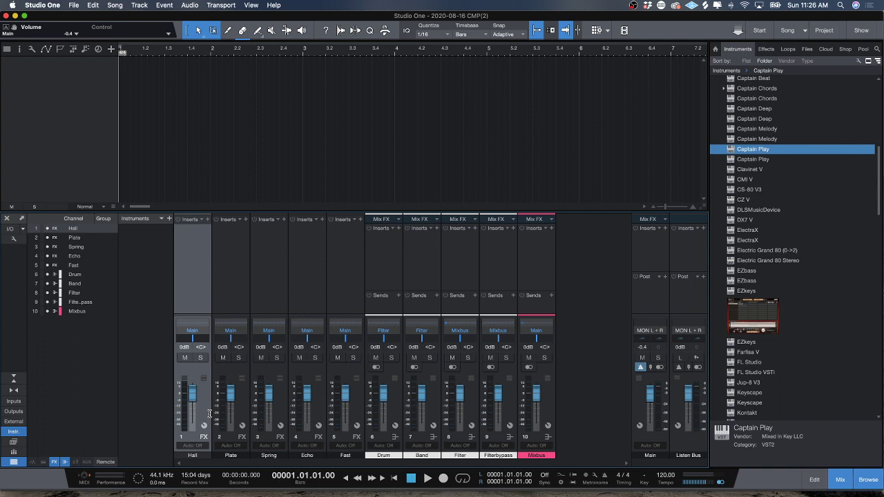
Step: Select Hall through Fast and give all five FX channels the green colour
{"action": "left_click", "coordinate": [353, 408], "text": "shift"}
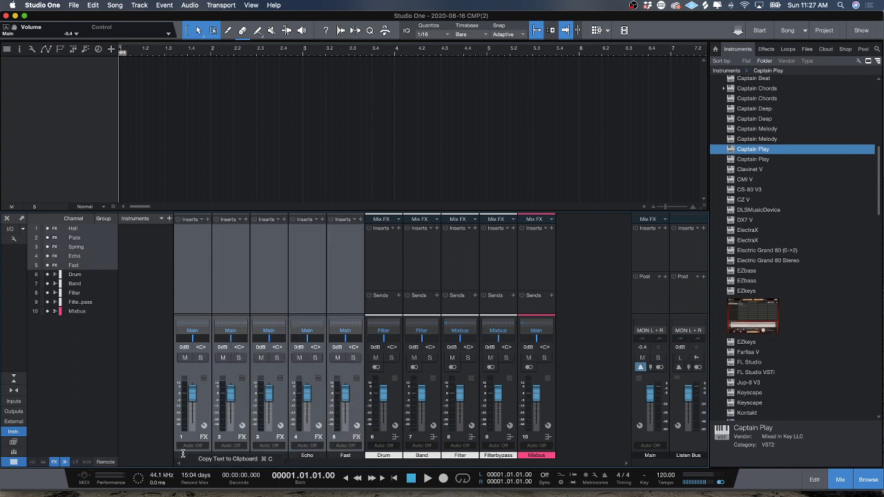
{"action": "left_click", "coordinate": [188, 452]}
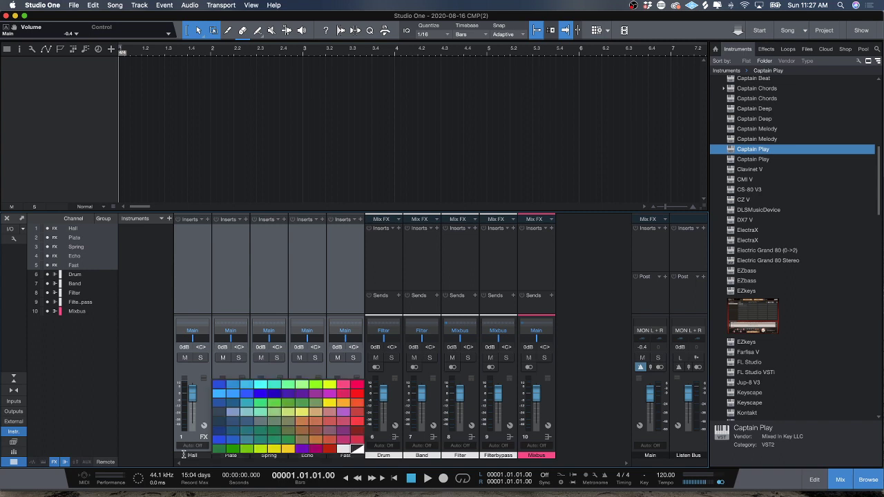
{"action": "left_click", "coordinate": [219, 449]}
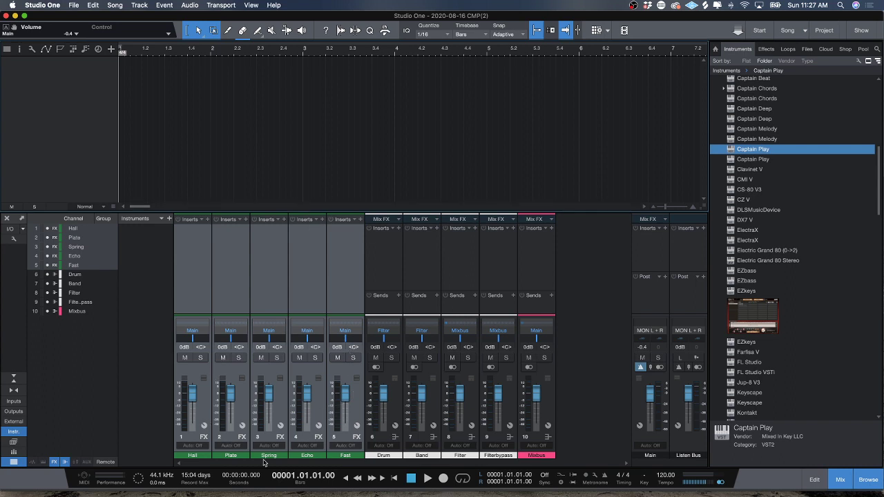
Step: Route the Hall, Plate, Spring, Echo and Fast outputs to the Band bus
{"action": "left_click", "coordinate": [359, 332]}
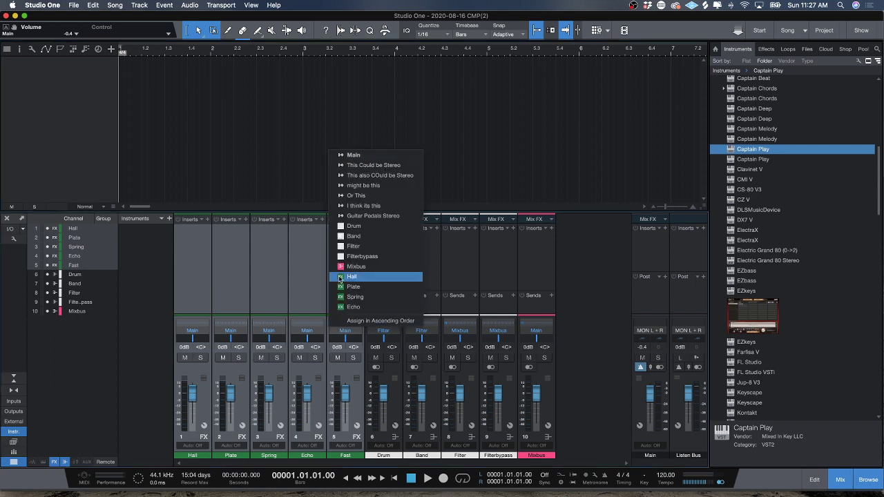
{"action": "left_click", "coordinate": [353, 235]}
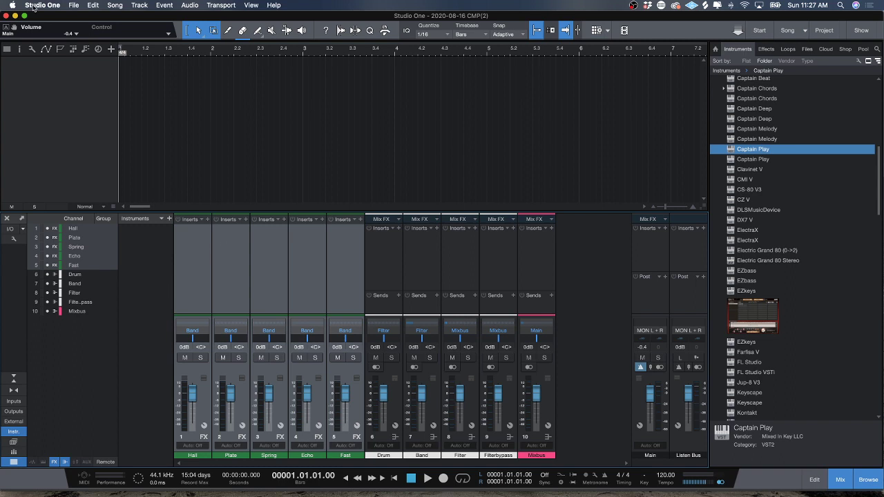
{"action": "left_click", "coordinate": [73, 5]}
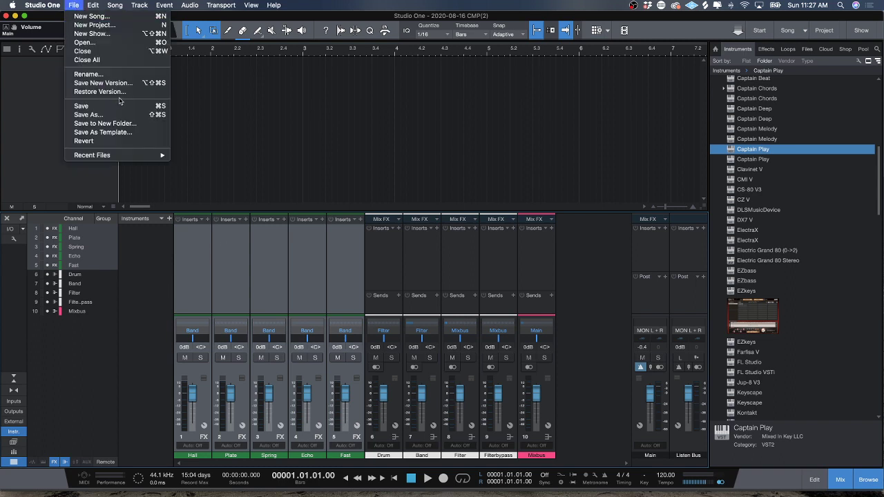
{"action": "left_click", "coordinate": [121, 136]}
{"action": "triple_click", "coordinate": [470, 130]}
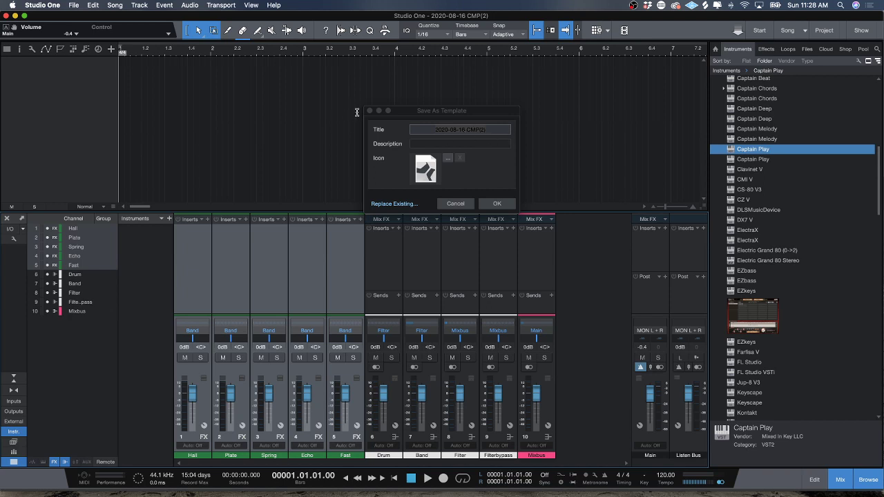
{"action": "left_click", "coordinate": [455, 202]}
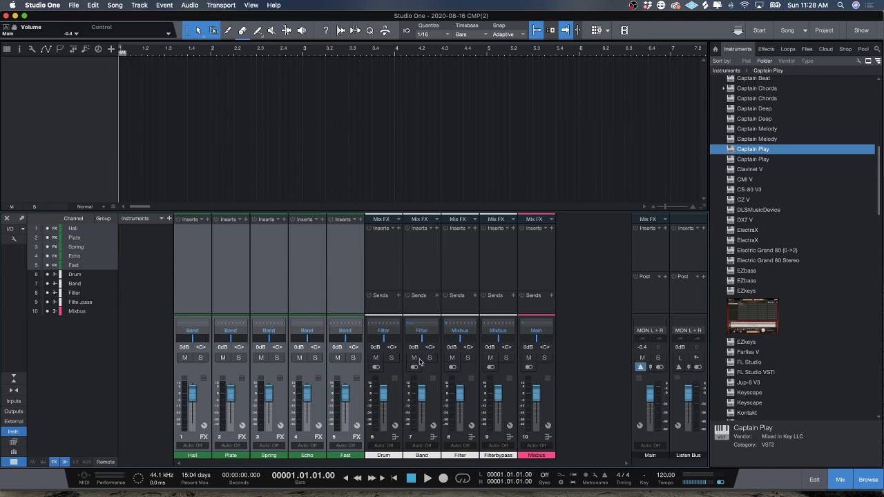
Step: Add a light-coloured bus named vox, routed to Mixbus and placed just before Mixbus
{"action": "right_click", "coordinate": [437, 407]}
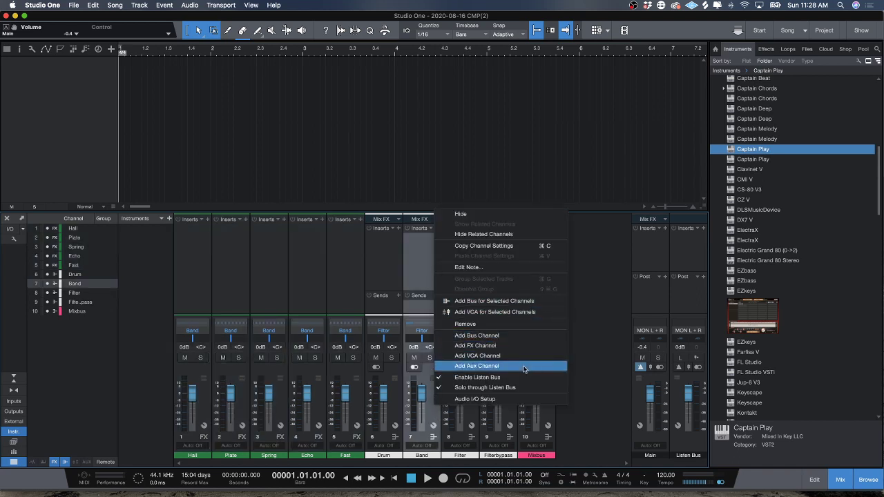
{"action": "left_click", "coordinate": [484, 336]}
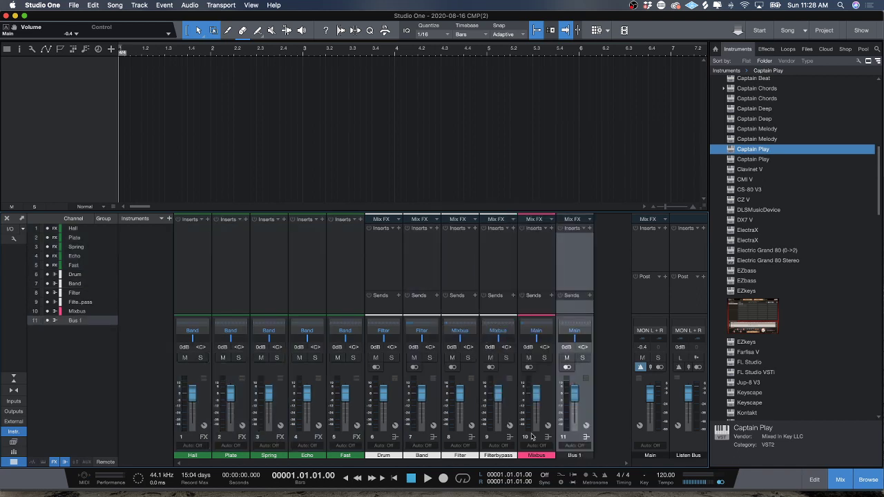
{"action": "double_click", "coordinate": [573, 455]}
{"action": "type", "text": "ox"}
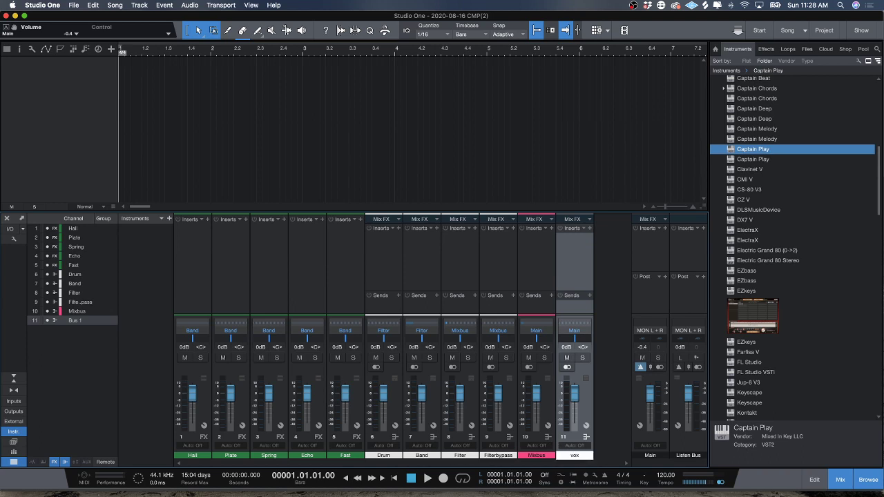
{"action": "key", "text": "Return"}
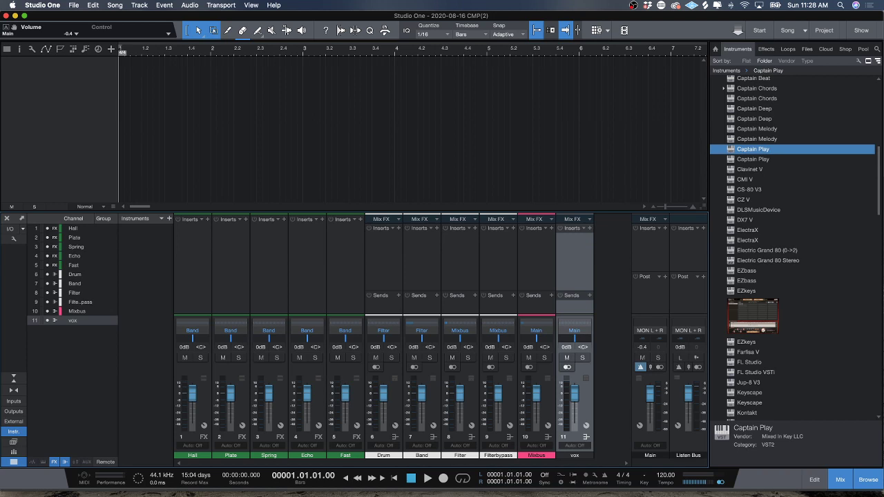
{"action": "left_click", "coordinate": [573, 454]}
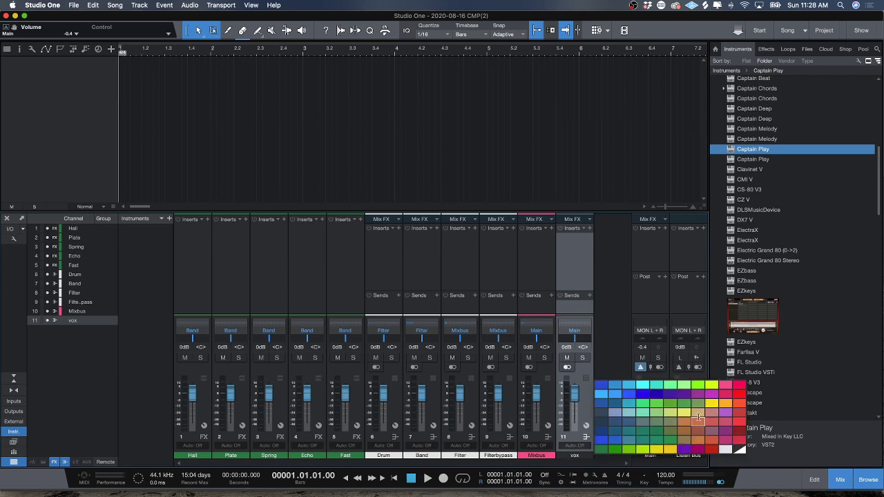
{"action": "left_click", "coordinate": [724, 449]}
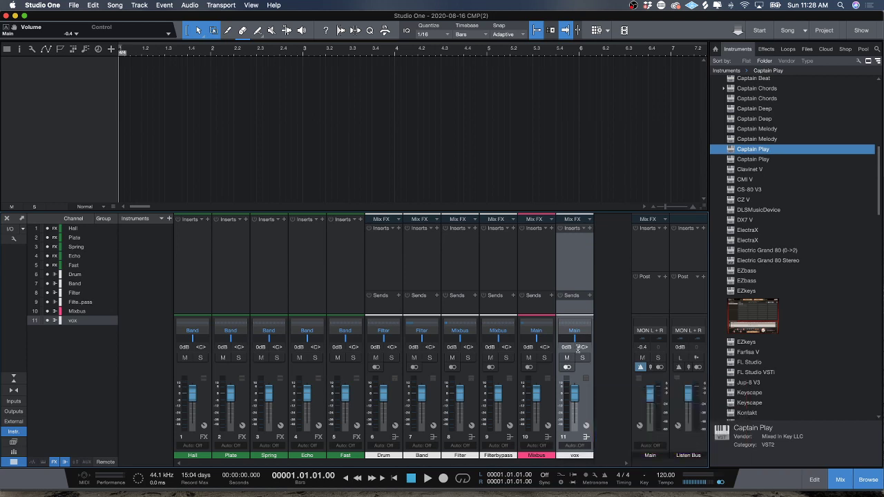
{"action": "left_click", "coordinate": [577, 331]}
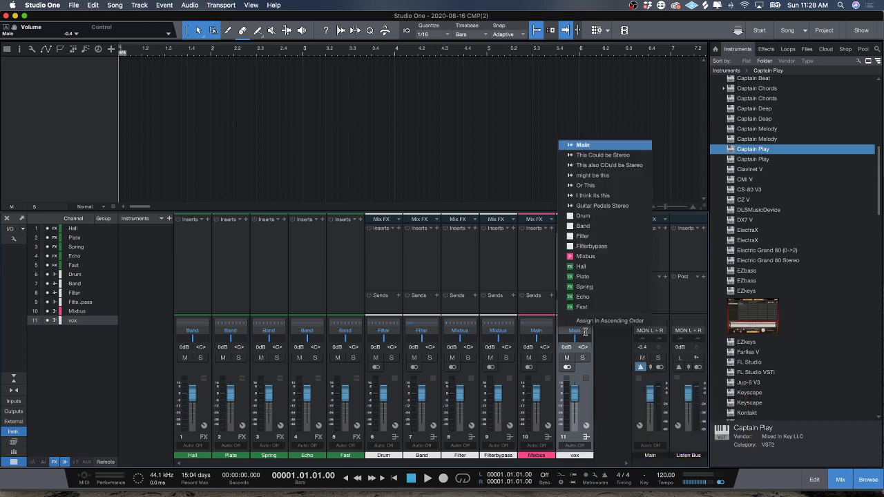
{"action": "left_click", "coordinate": [597, 257]}
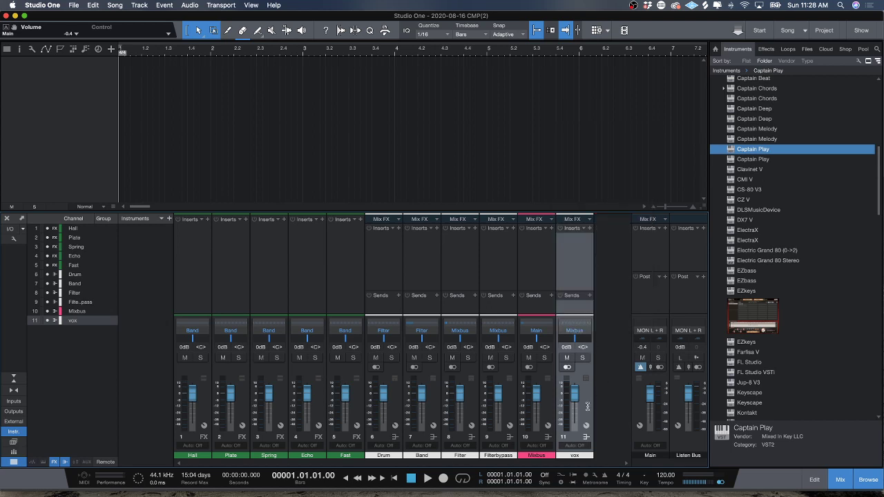
{"action": "left_click_drag", "start_coordinate": [586, 406], "coordinate": [526, 401]}
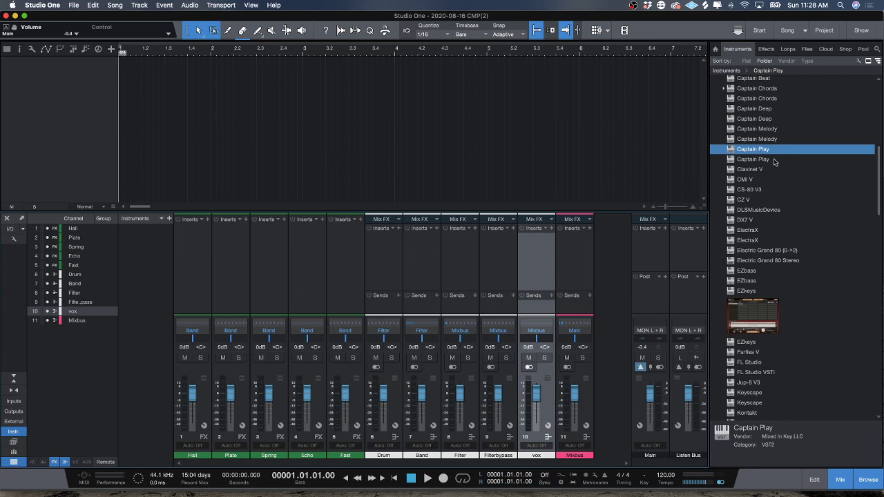
Step: Add eight red instrument tracks, Track 1 to Track 8, to the song
{"action": "left_click", "coordinate": [110, 49]}
{"action": "left_click", "coordinate": [414, 143]}
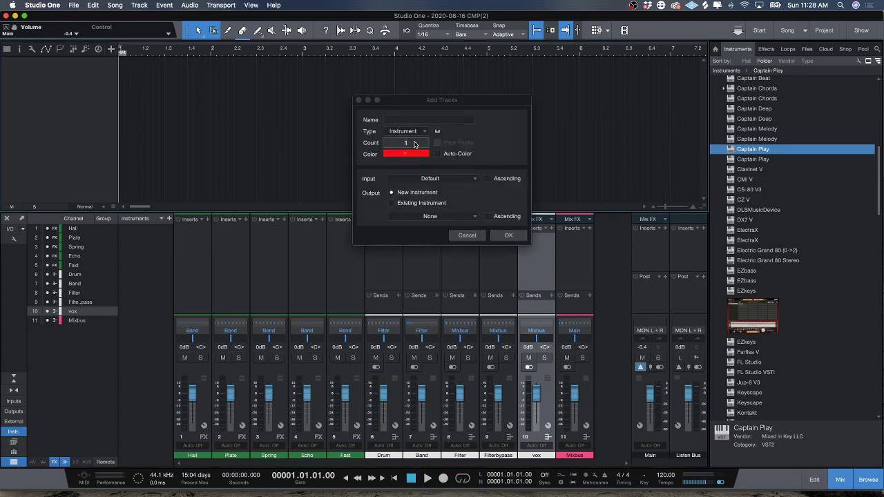
{"action": "type", "text": "8"}
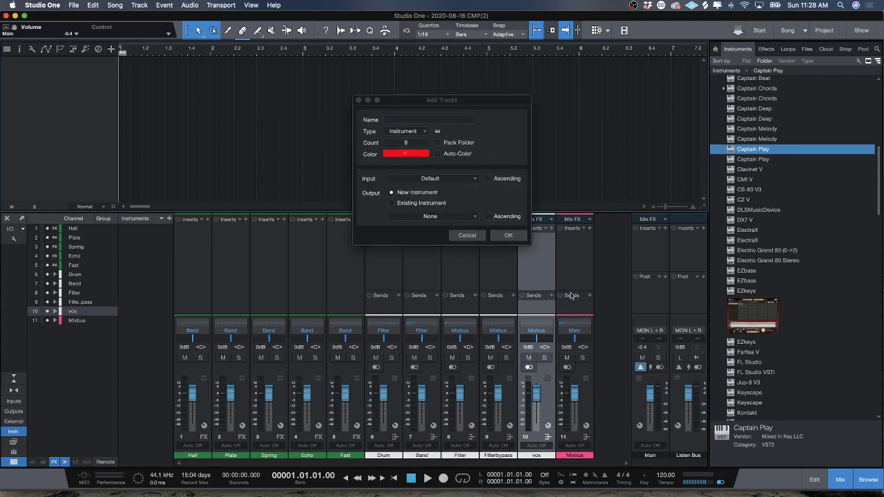
{"action": "left_click", "coordinate": [510, 236]}
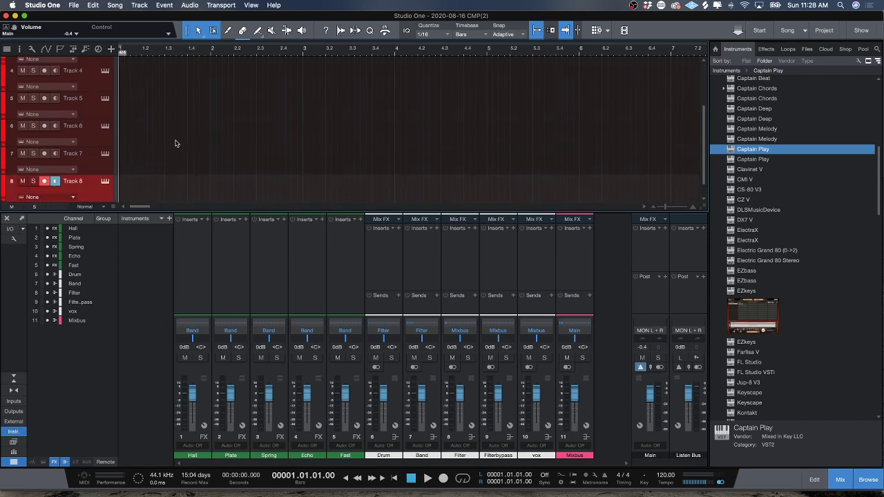
Step: Scroll through the new tracks and select them
{"action": "scroll", "coordinate": [176, 135], "scroll_direction": "down", "scroll_amount": 5}
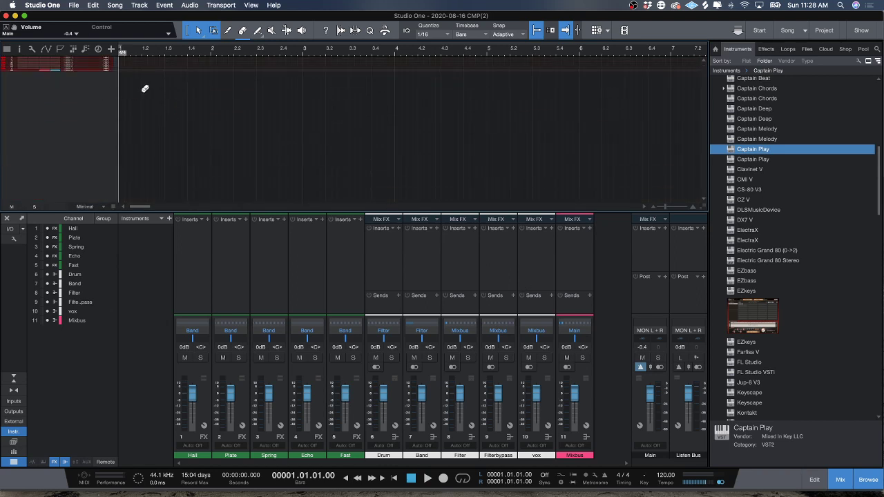
{"action": "scroll", "coordinate": [104, 93], "scroll_direction": "up", "scroll_amount": 5}
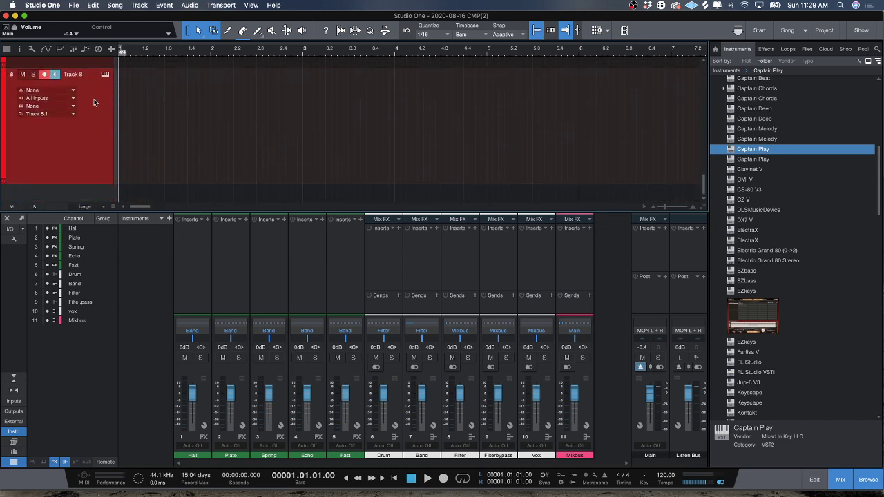
{"action": "scroll", "coordinate": [160, 126], "scroll_direction": "down", "scroll_amount": 4}
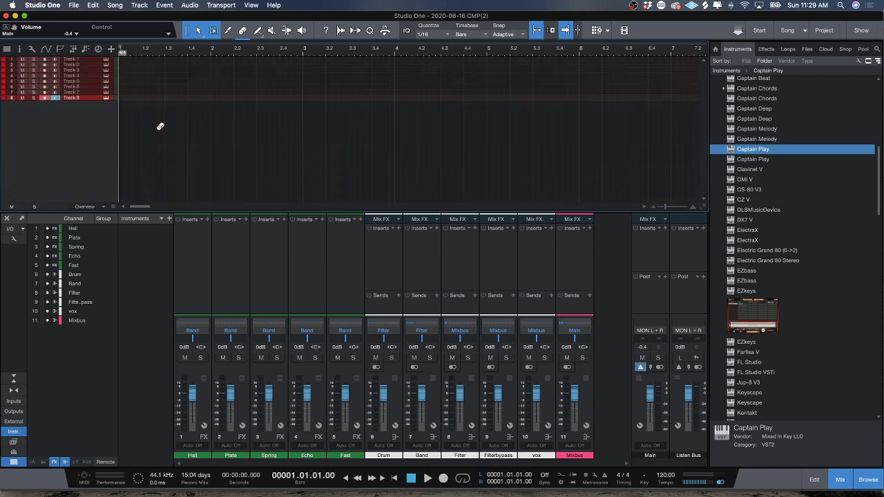
{"action": "scroll", "coordinate": [160, 126], "scroll_direction": "up", "scroll_amount": 4}
{"action": "scroll", "coordinate": [159, 126], "scroll_direction": "down", "scroll_amount": 5}
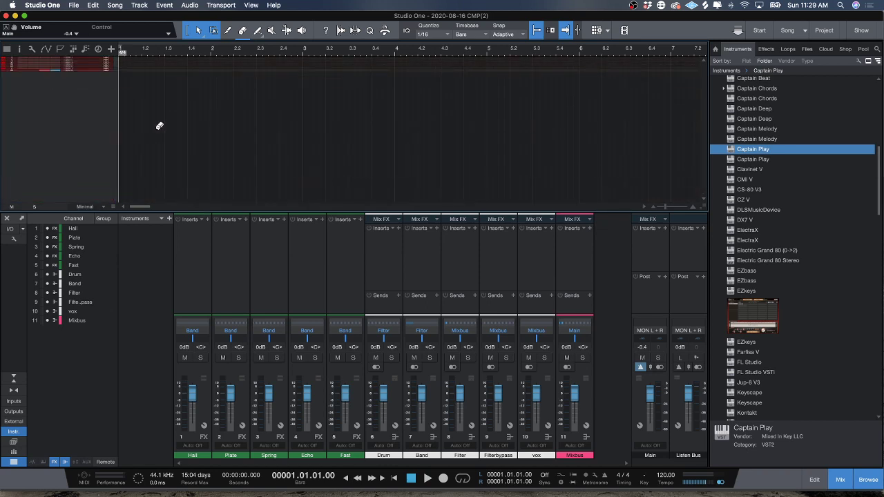
{"action": "left_click", "coordinate": [85, 63]}
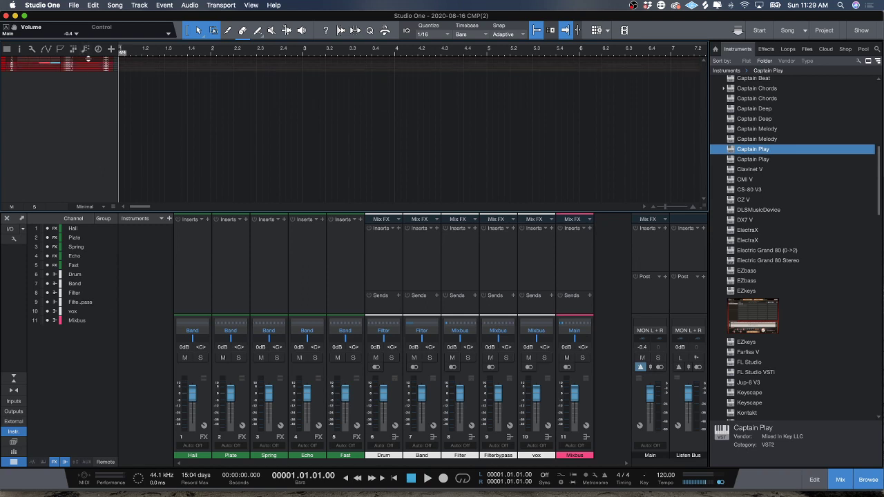
Step: Pack the selected Tracks 1–8 into a folder track
{"action": "right_click", "coordinate": [88, 60]}
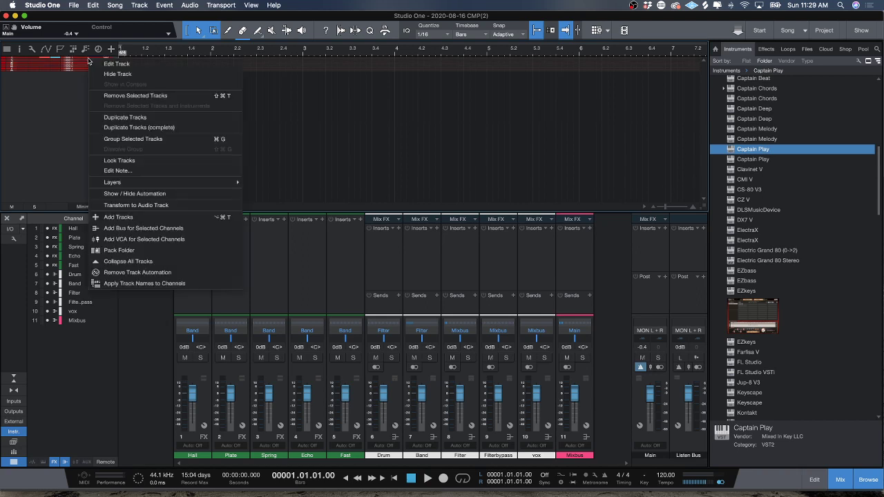
{"action": "left_click", "coordinate": [125, 252]}
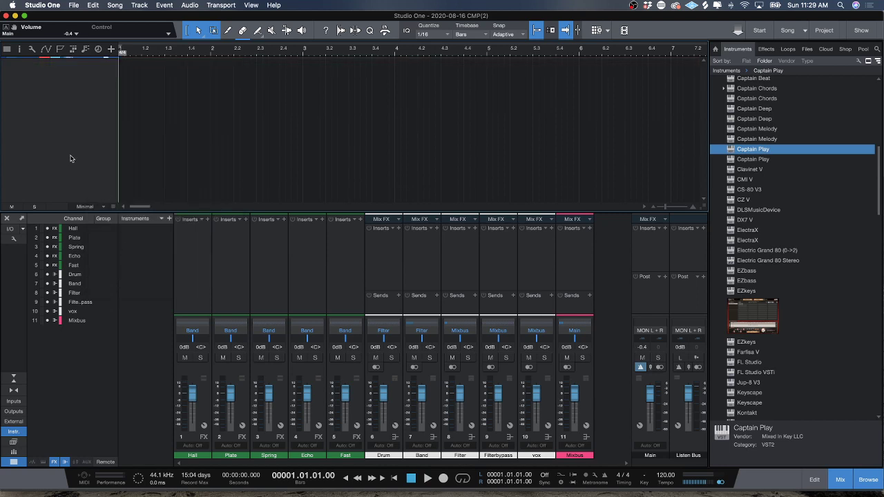
{"action": "double_click", "coordinate": [101, 116]}
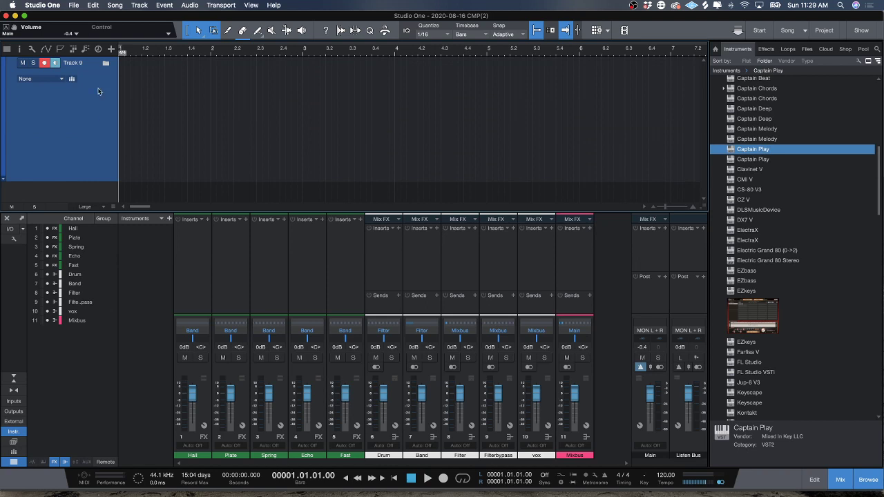
{"action": "left_click", "coordinate": [105, 64]}
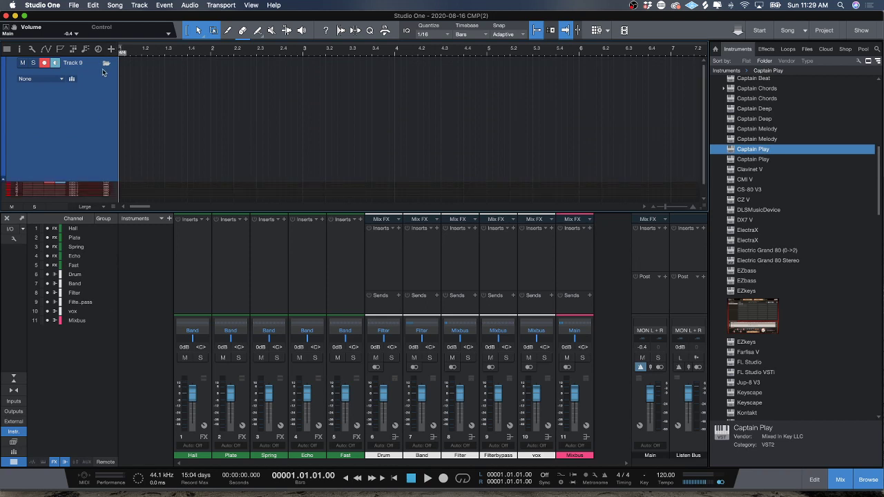
{"action": "left_click", "coordinate": [106, 63]}
Step: Route the Drum folder to the Drum bus, colour it red, and shrink its height
{"action": "left_click", "coordinate": [60, 79]}
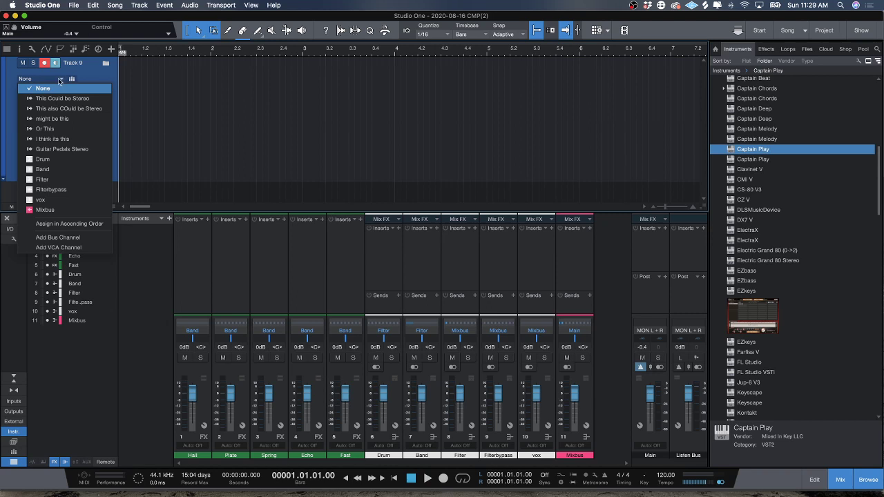
{"action": "left_click", "coordinate": [43, 159]}
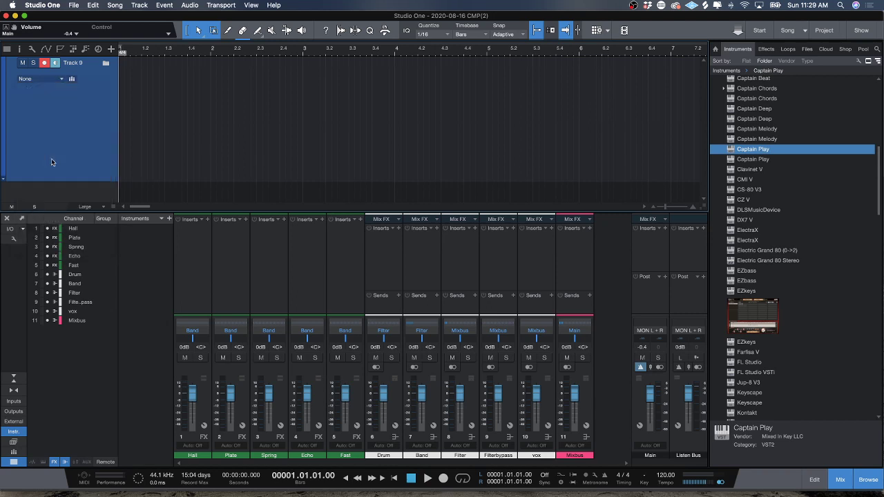
{"action": "left_click", "coordinate": [4, 109]}
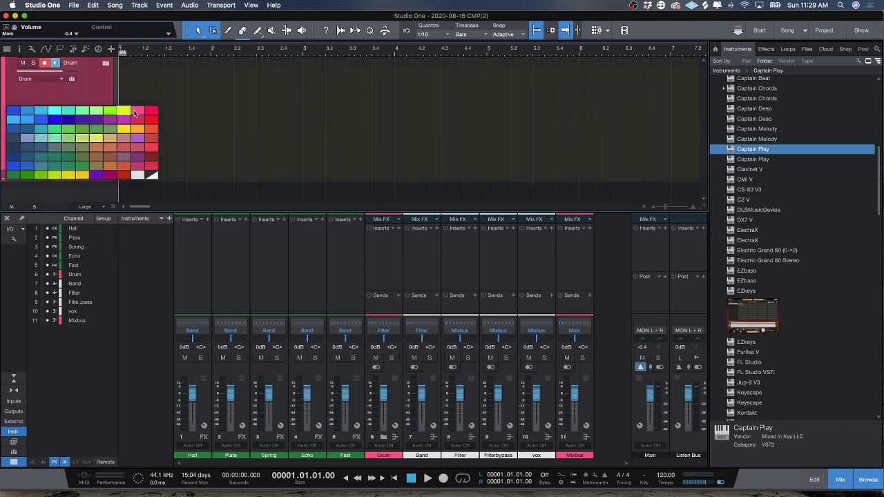
{"action": "left_click", "coordinate": [149, 120]}
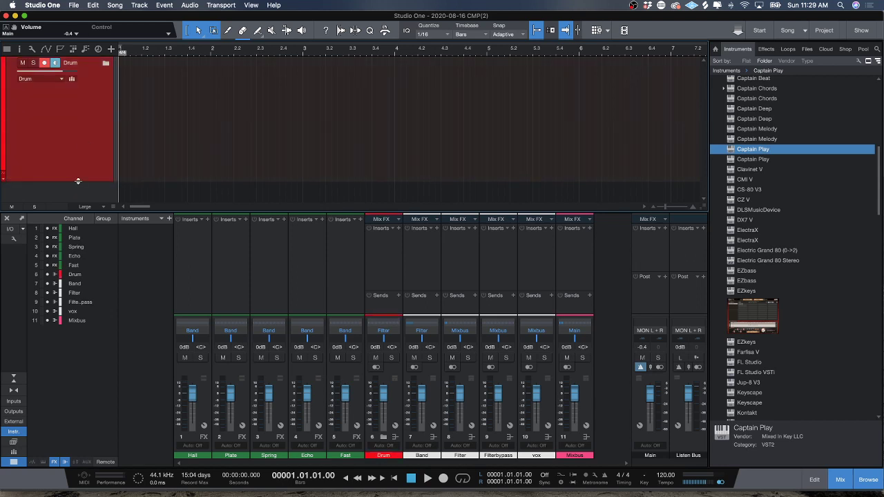
{"action": "left_click_drag", "start_coordinate": [78, 181], "coordinate": [78, 98]}
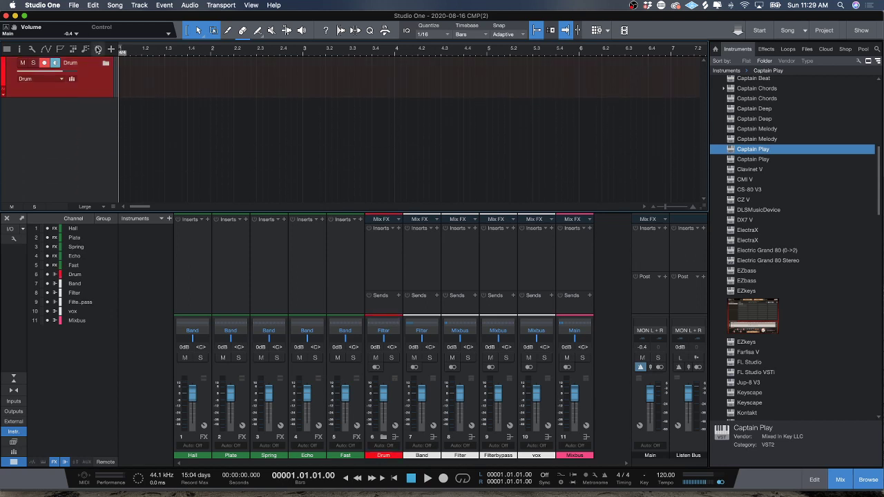
{"action": "left_click", "coordinate": [111, 50]}
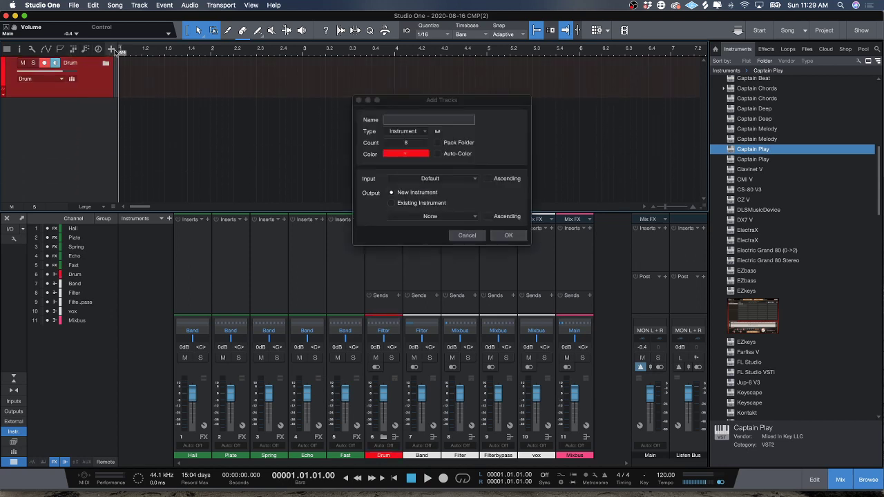
Step: Add eight blue instrument tracks, Track 9 to Track 16
{"action": "left_click", "coordinate": [416, 154]}
{"action": "left_click", "coordinate": [391, 162]}
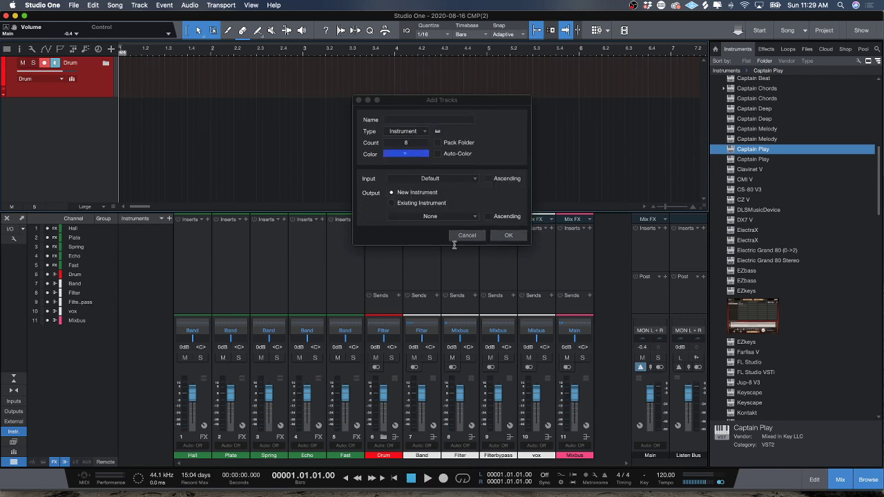
{"action": "left_click", "coordinate": [508, 235]}
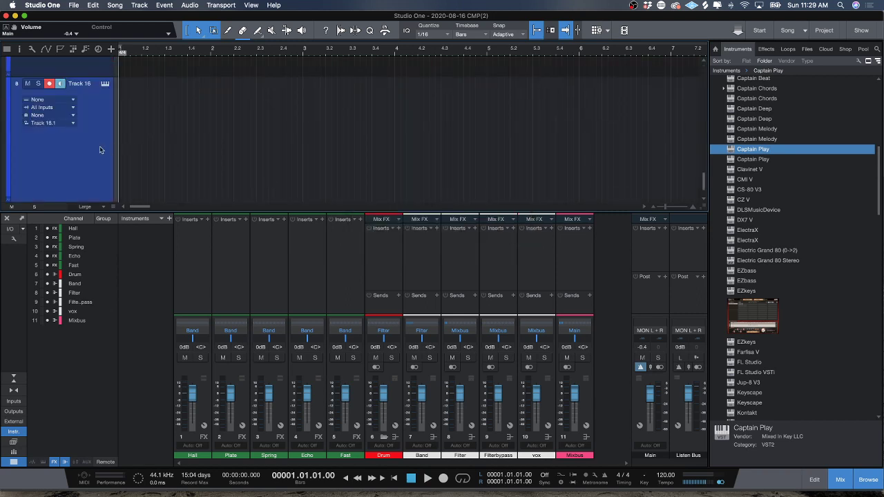
Step: Hide the mixer, compact the track heights, and move Tracks 9–16 below Tracks 1–8
{"action": "key", "text": "F3"}
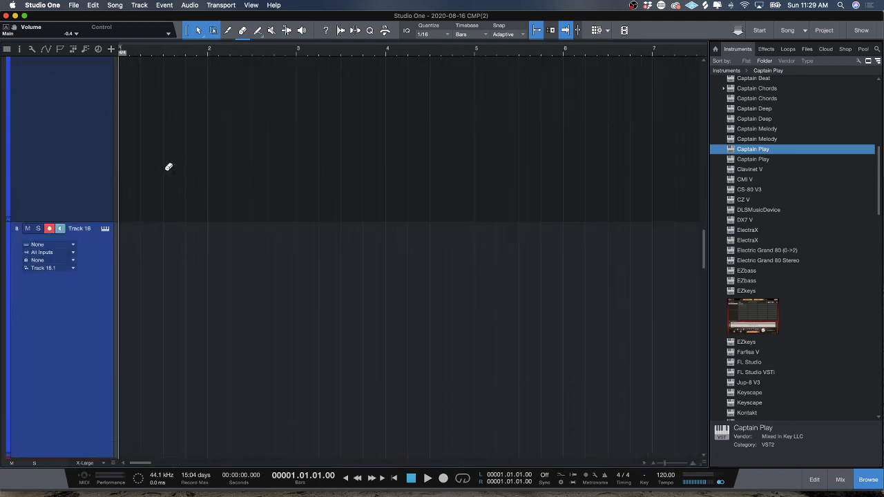
{"action": "key", "text": "z"}
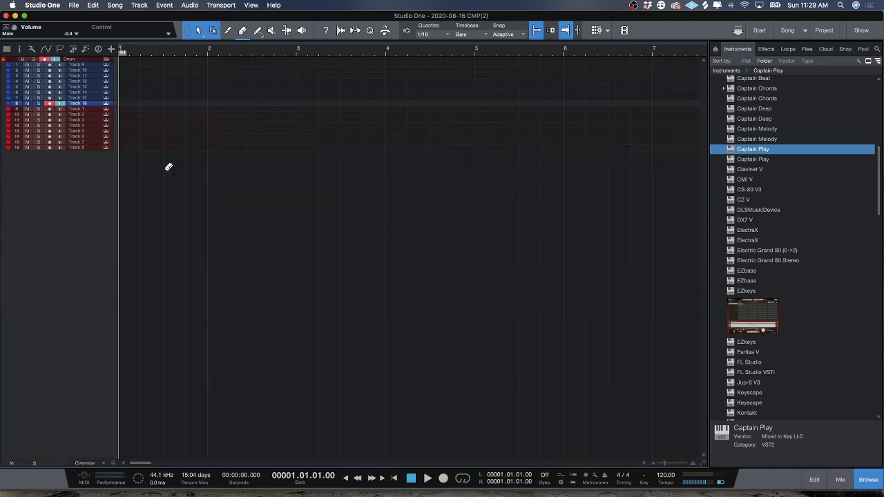
{"action": "left_click", "coordinate": [94, 66]}
{"action": "left_click", "coordinate": [94, 104], "text": "shift"}
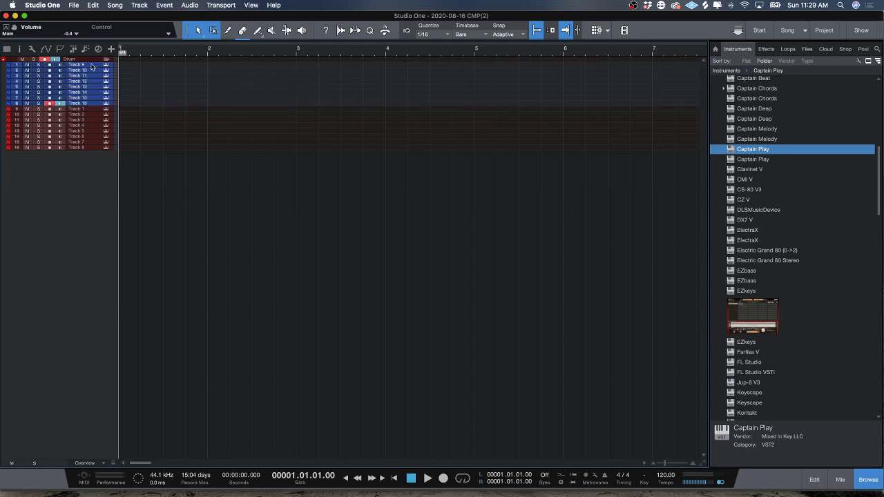
{"action": "left_click_drag", "start_coordinate": [92, 67], "coordinate": [78, 182]}
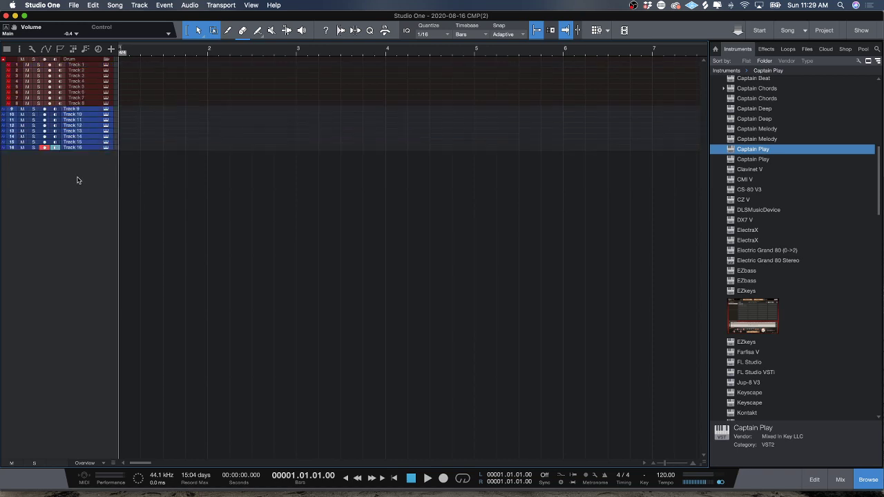
Step: Pack Tracks 9–16 into a blue Band folder routed to the Band bus
{"action": "right_click", "coordinate": [90, 132]}
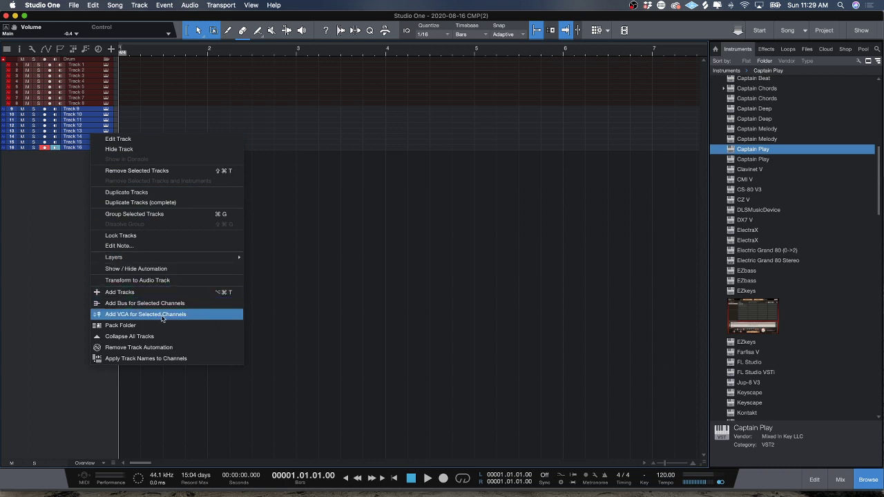
{"action": "left_click", "coordinate": [148, 326]}
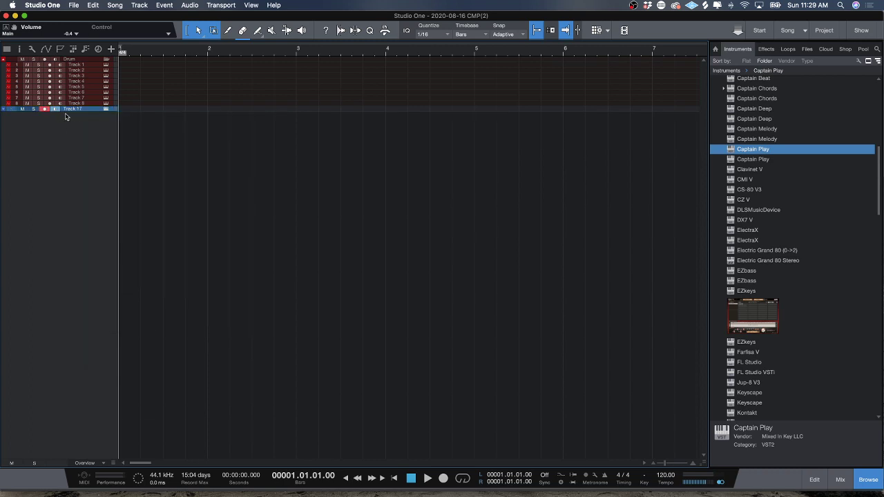
{"action": "left_click_drag", "start_coordinate": [86, 113], "coordinate": [83, 152]}
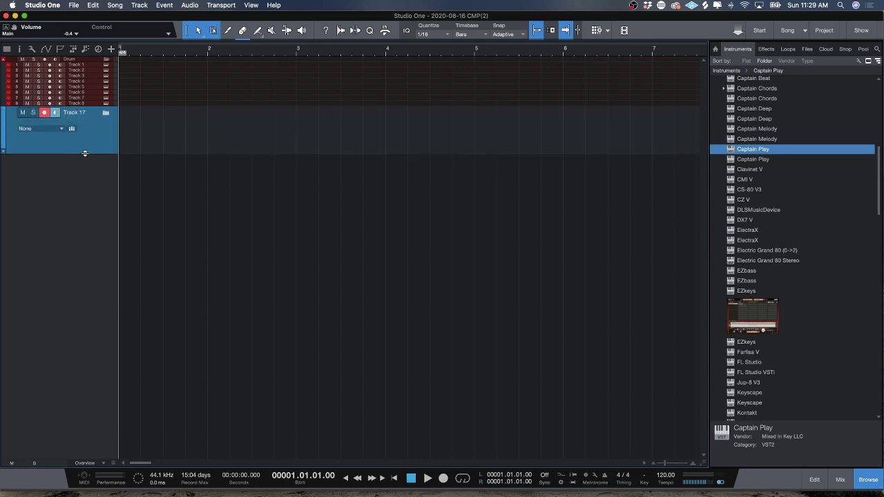
{"action": "left_click", "coordinate": [58, 129]}
{"action": "left_click", "coordinate": [58, 220]}
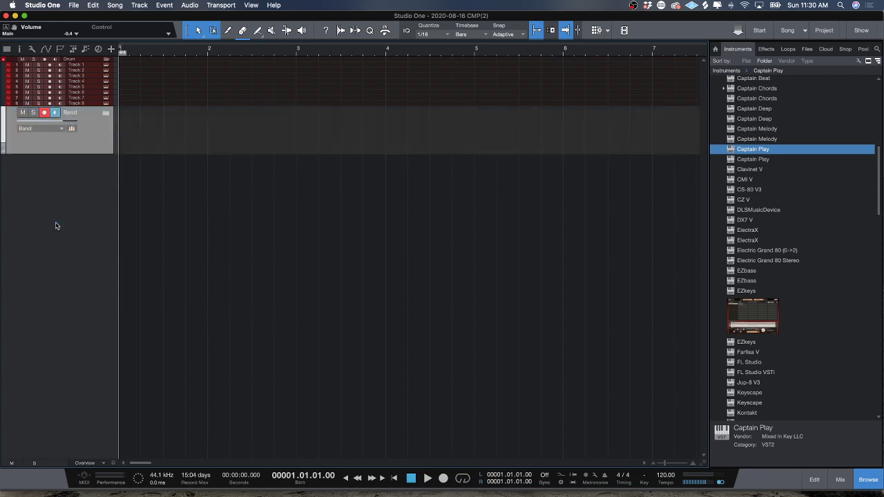
{"action": "left_click", "coordinate": [6, 125]}
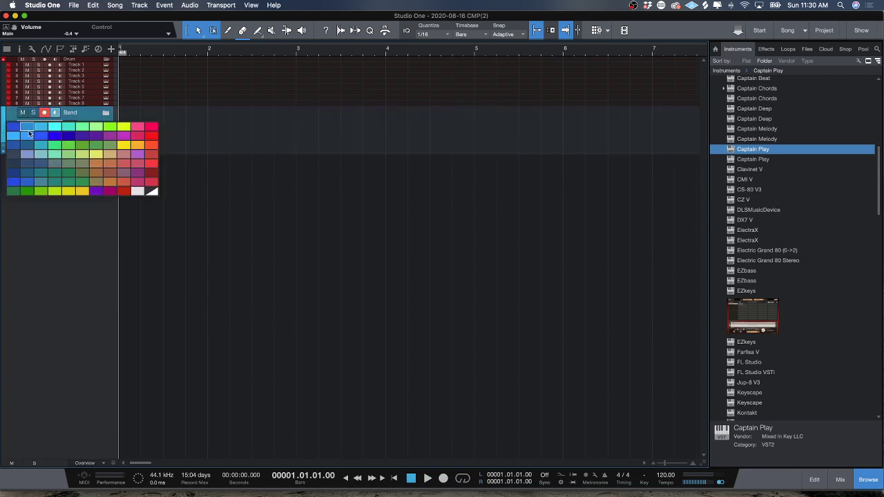
{"action": "left_click", "coordinate": [15, 131]}
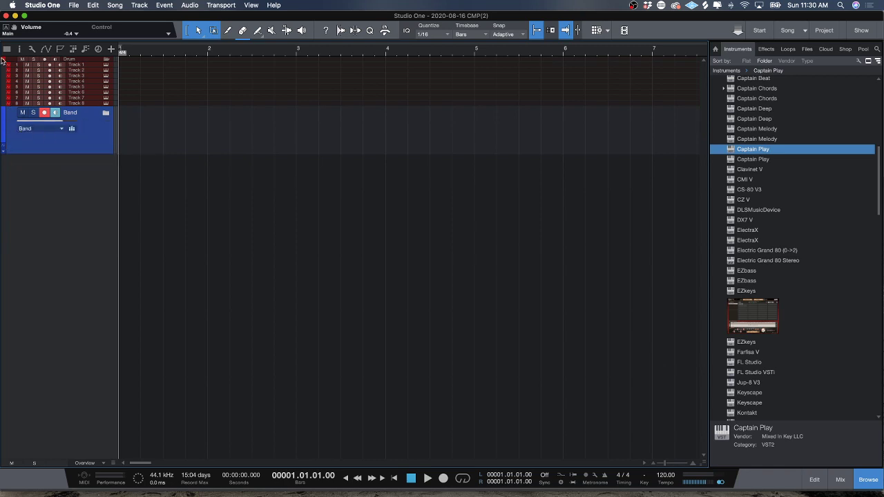
Step: Show the Chord and Arranger tracks and leave both Drum and Band folders collapsed
{"action": "left_click", "coordinate": [4, 61]}
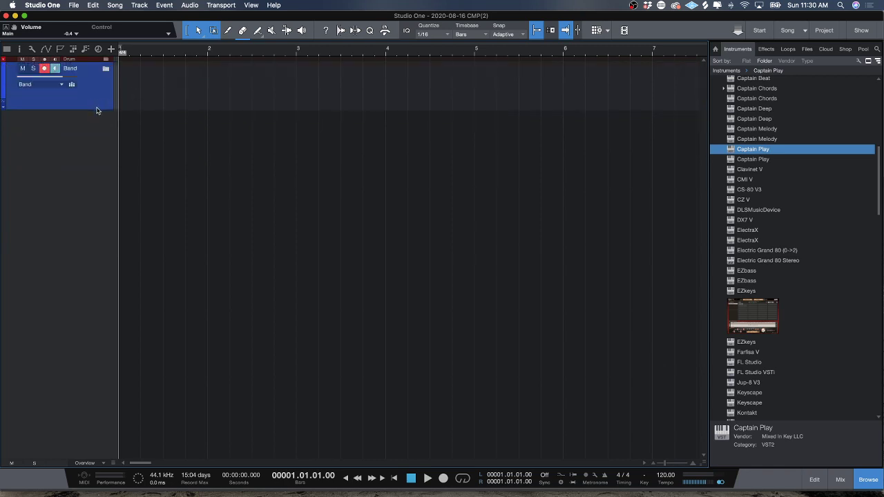
{"action": "left_click_drag", "start_coordinate": [88, 63], "coordinate": [95, 100]}
{"action": "left_click", "coordinate": [85, 49]}
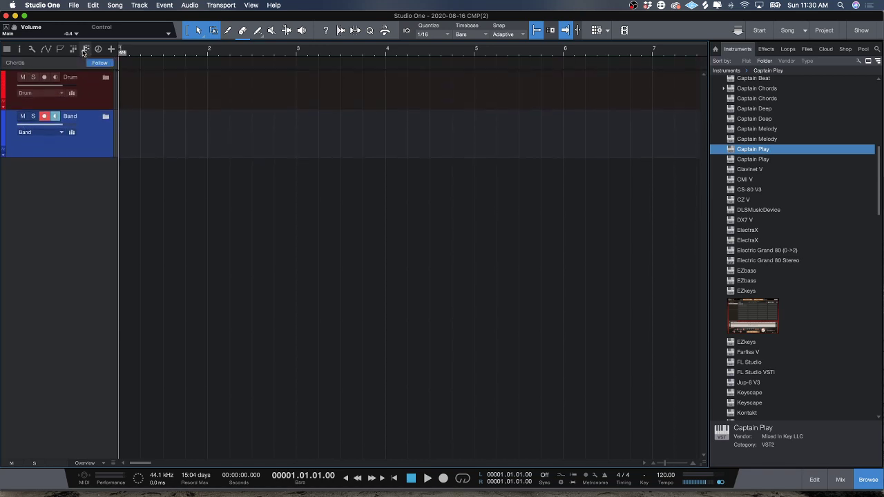
{"action": "left_click", "coordinate": [73, 49]}
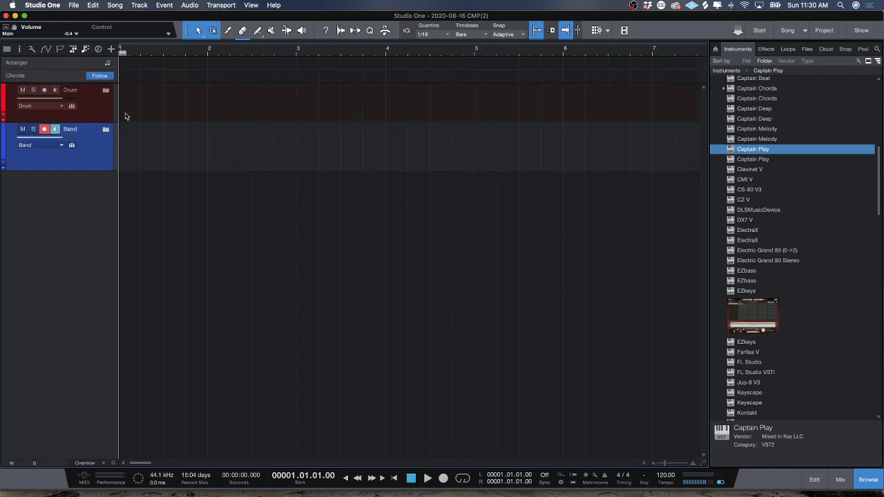
{"action": "left_click", "coordinate": [107, 91]}
{"action": "left_click", "coordinate": [106, 174]}
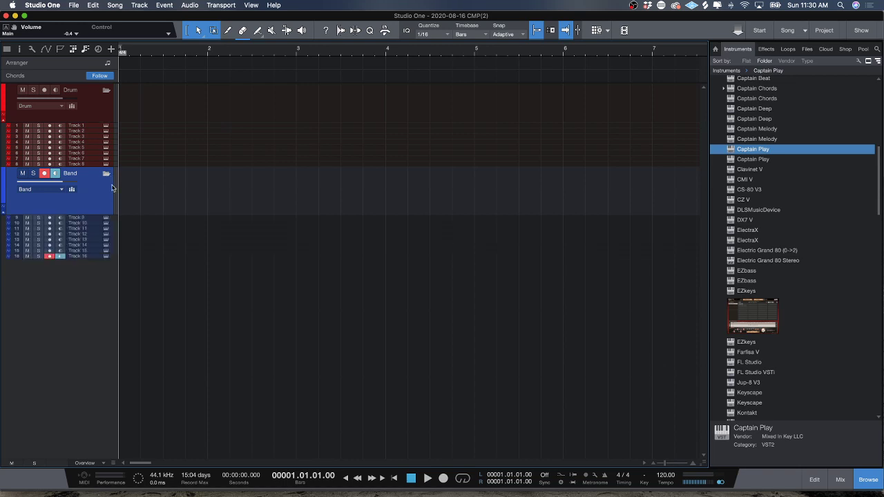
{"action": "left_click", "coordinate": [106, 173]}
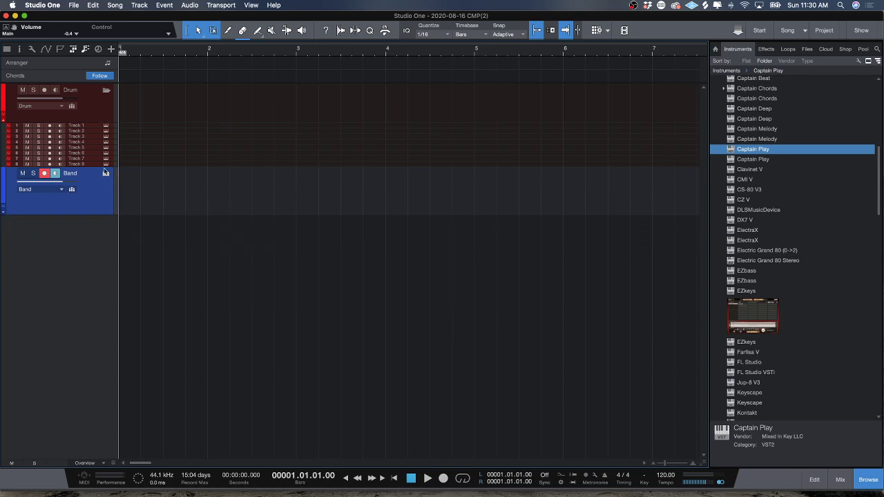
{"action": "left_click", "coordinate": [107, 92]}
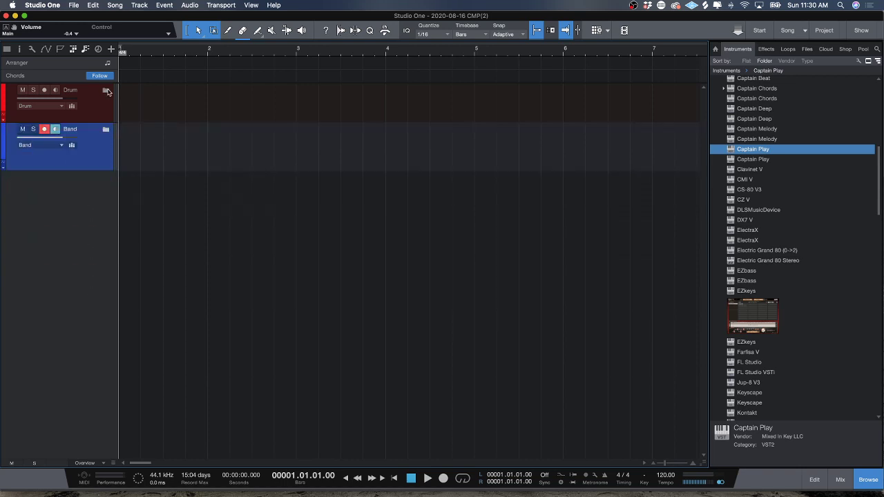
Step: Show the mixer with F3, then open and close the File menu without choosing anything
{"action": "key", "text": "F3"}
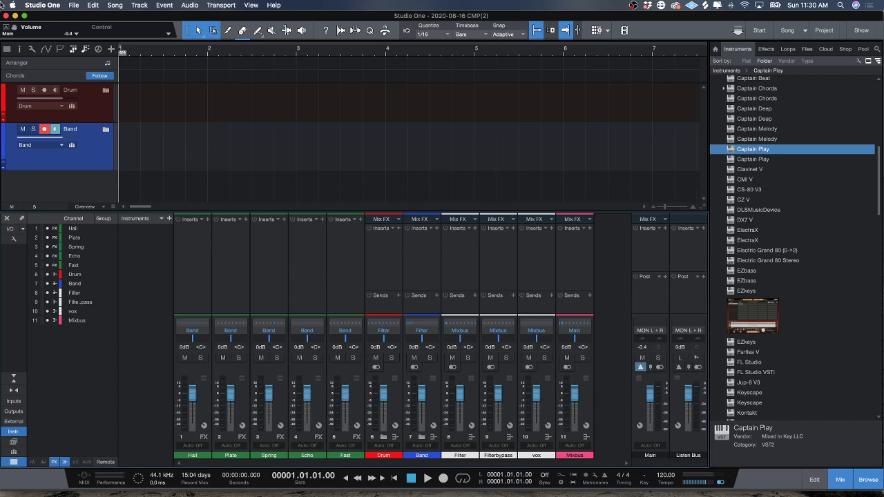
{"action": "left_click", "coordinate": [74, 6]}
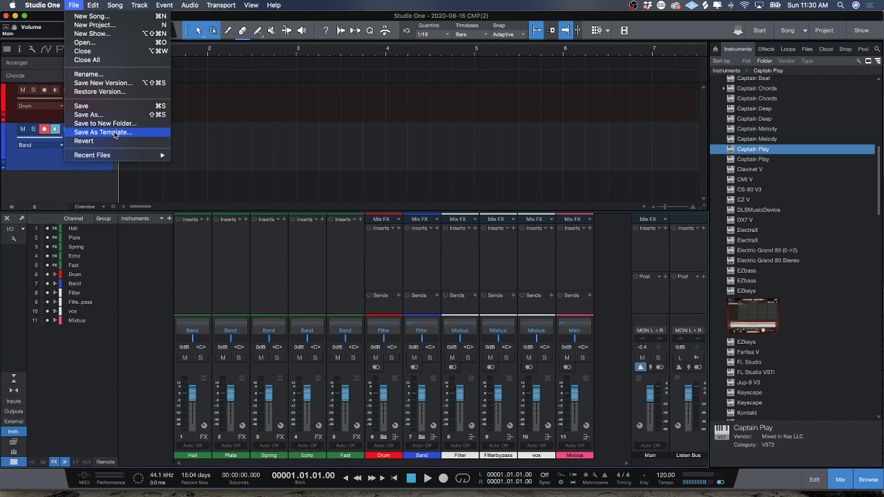
{"action": "left_click", "coordinate": [368, 137]}
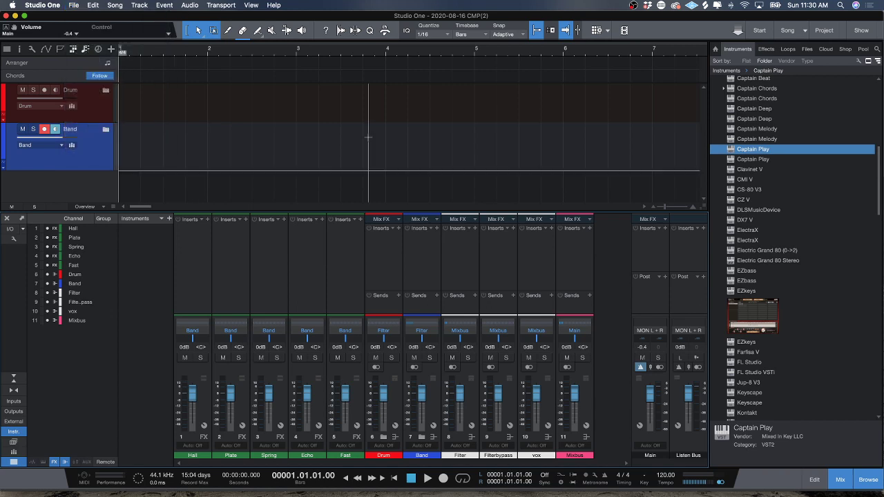